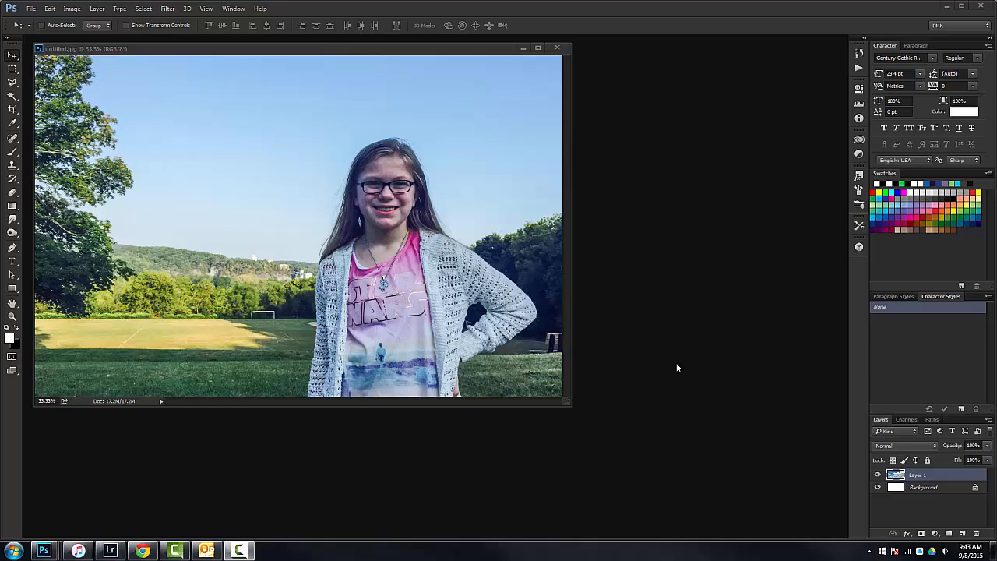
Copy the cloud picture into the portrait document as a new layer and close the cloud document without saving
{"action": "left_click_drag", "start_coordinate": [359, 54], "coordinate": [481, 101]}
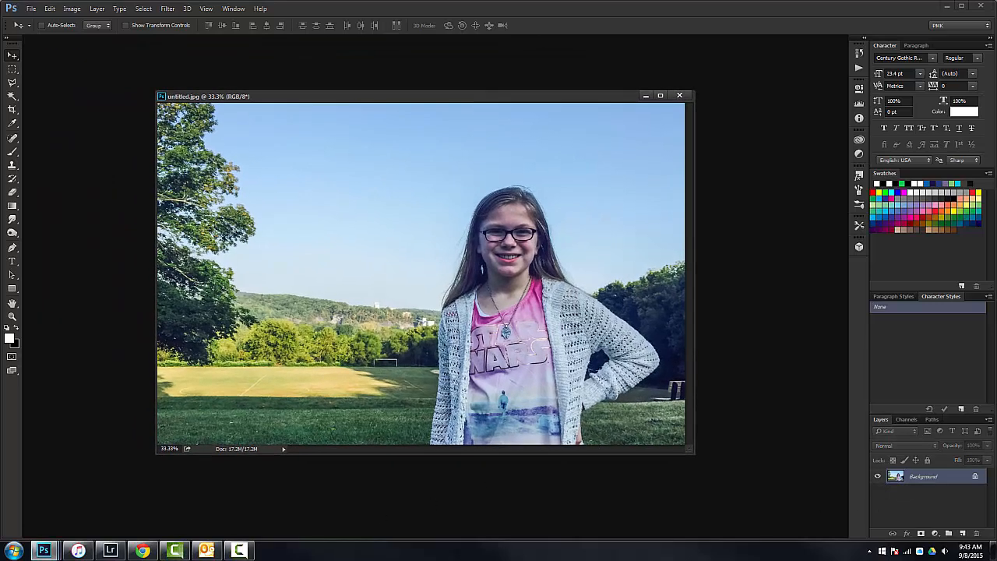
{"action": "left_click_drag", "start_coordinate": [766, 559], "coordinate": [595, 176]}
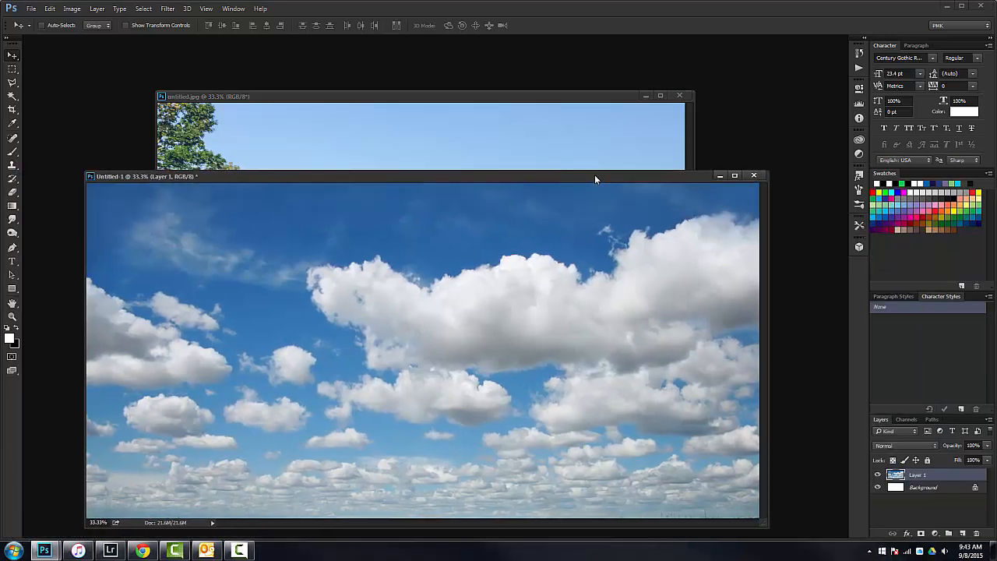
{"action": "left_click_drag", "start_coordinate": [437, 177], "coordinate": [472, 252]}
{"action": "left_click_drag", "start_coordinate": [449, 354], "coordinate": [436, 173]}
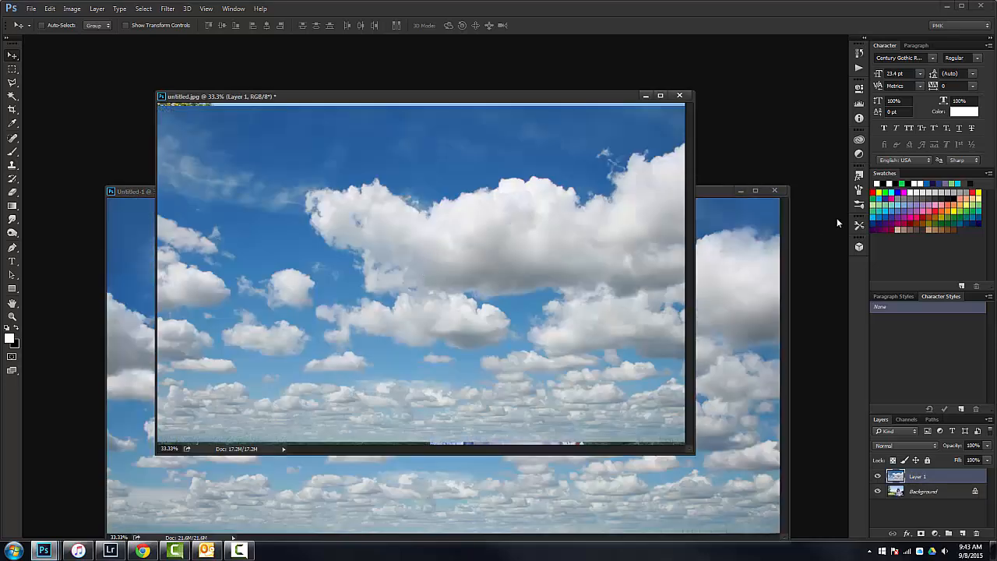
{"action": "left_click", "coordinate": [774, 191]}
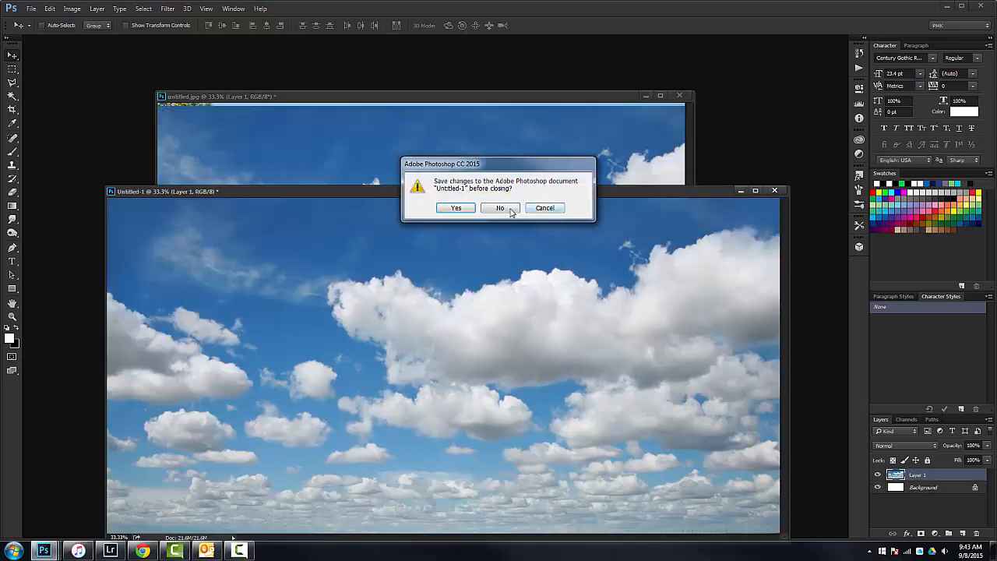
{"action": "left_click", "coordinate": [501, 208]}
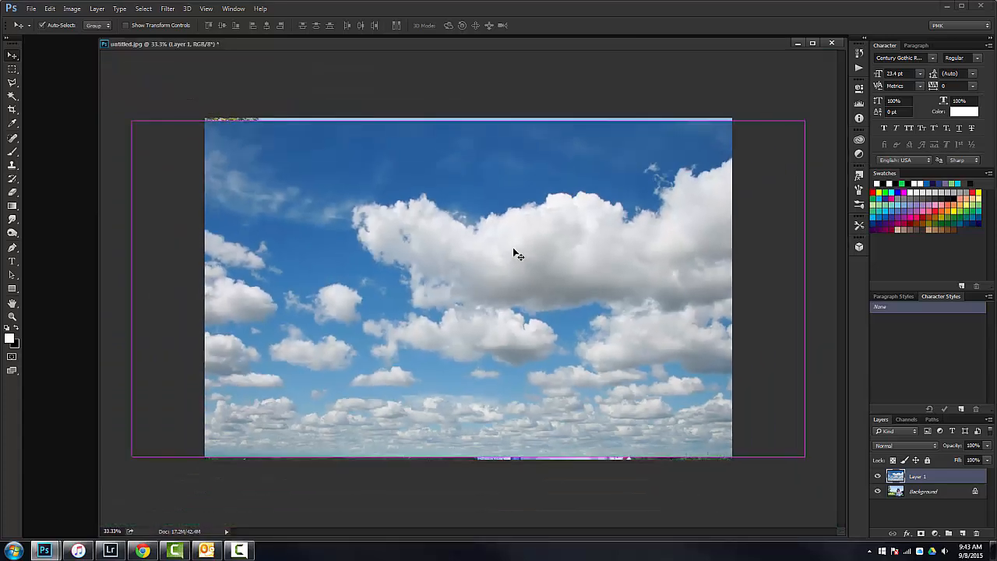
Scale the cloud layer to about 82% and move it up so it covers the portrait's sky
{"action": "key", "text": "ctrl+t"}
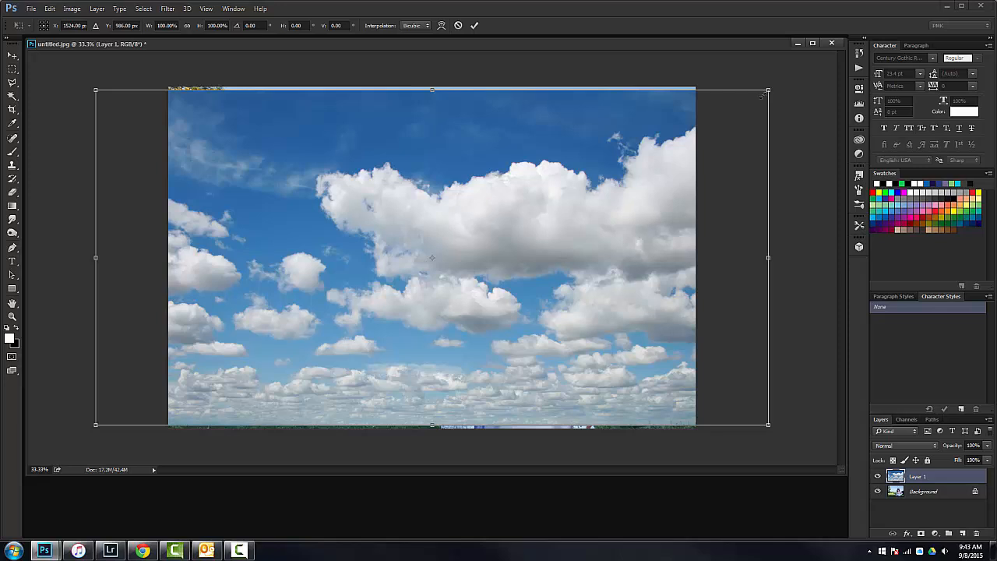
{"action": "left_click_drag", "start_coordinate": [762, 95], "coordinate": [719, 149]}
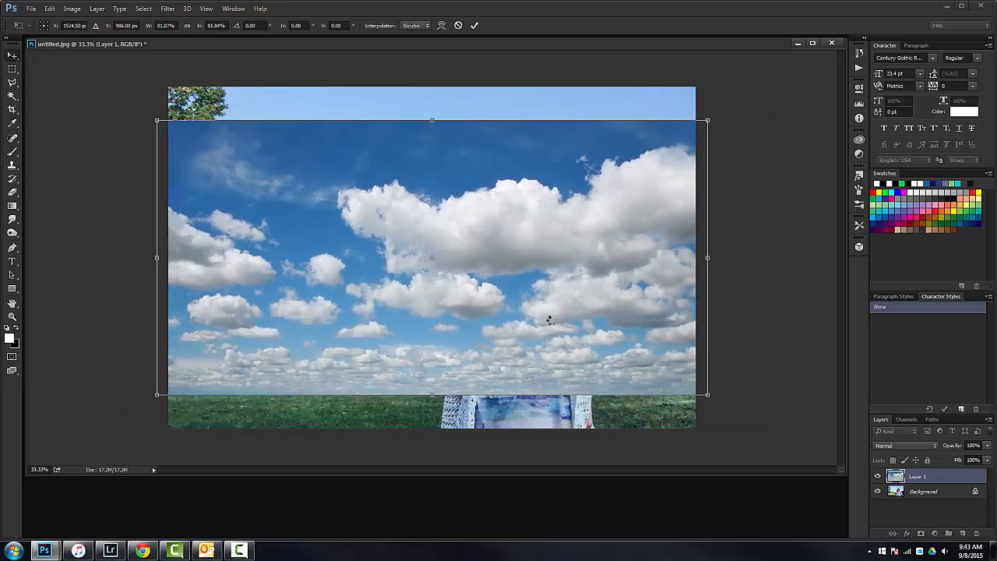
{"action": "key", "text": "Return"}
{"action": "left_click_drag", "start_coordinate": [542, 339], "coordinate": [534, 265]}
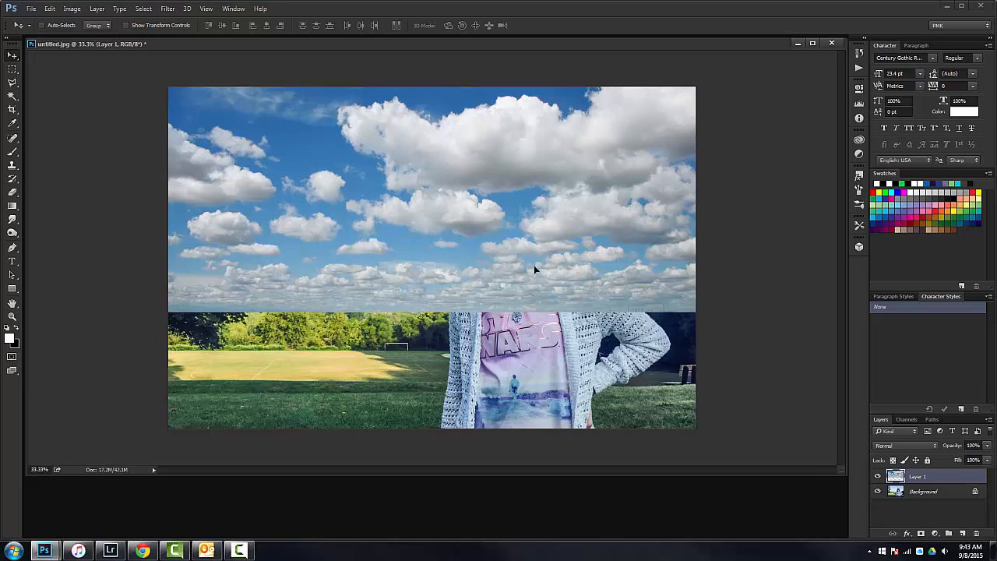
{"action": "left_click_drag", "start_coordinate": [463, 258], "coordinate": [438, 260]}
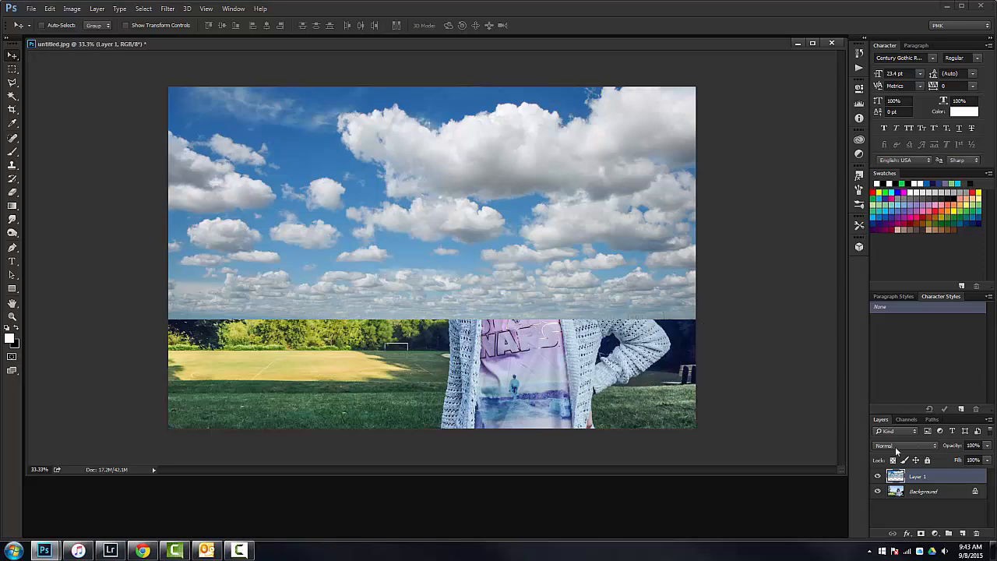
Lower the cloud layer's opacity temporarily to align it with the photo underneath, and restore the opacity to 100%
{"action": "left_click_drag", "start_coordinate": [953, 450], "coordinate": [932, 452]}
{"action": "mouse_move", "coordinate": [566, 272]}
{"action": "left_mouse_down"}
{"action": "mouse_move", "coordinate": [525, 275]}
{"action": "mouse_move", "coordinate": [564, 267]}
{"action": "left_mouse_up"}
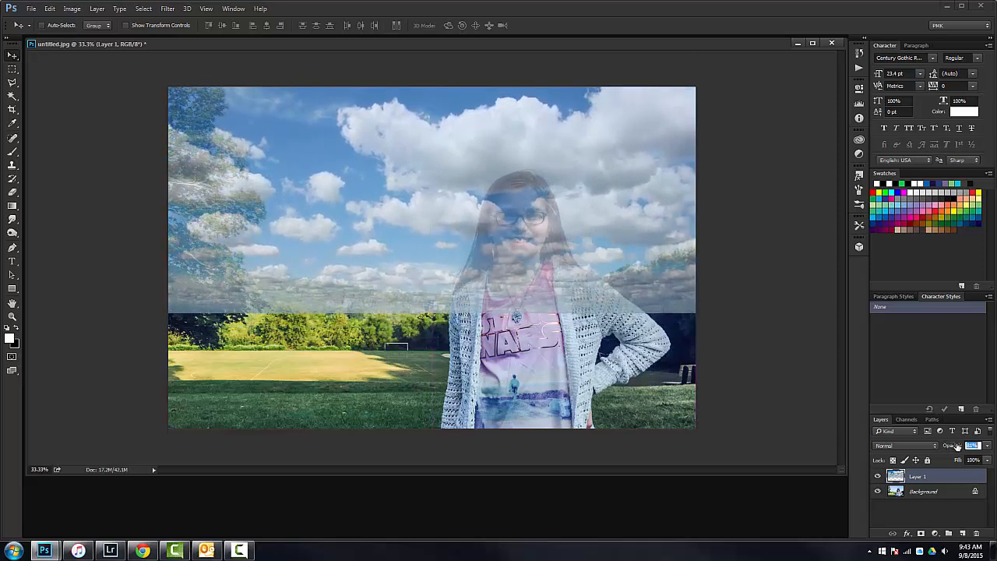
{"action": "left_click_drag", "start_coordinate": [957, 446], "coordinate": [976, 447]}
Set the cloud layer's blend mode to Multiply and shift the layer slightly upward over the horizon
{"action": "left_click", "coordinate": [910, 446]}
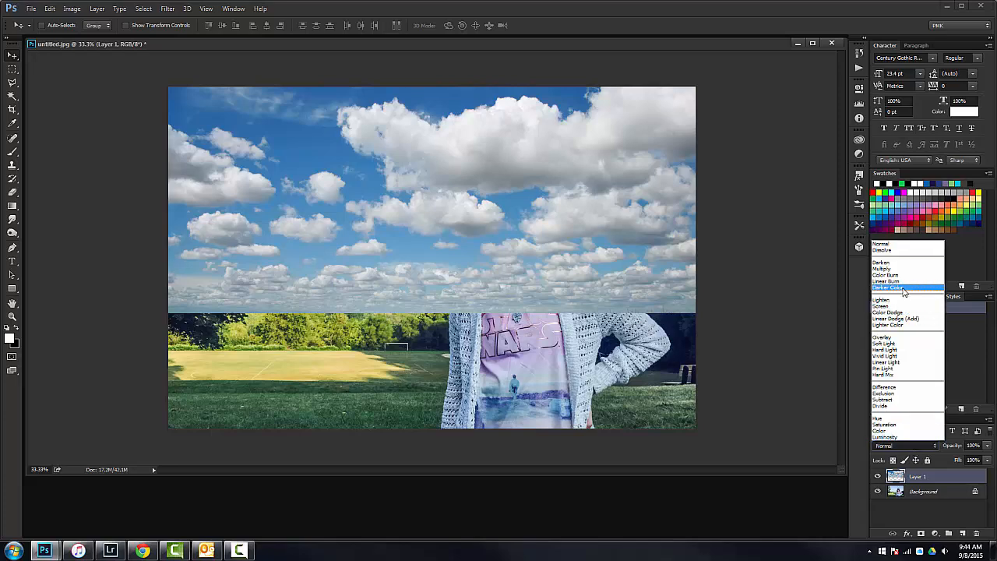
{"action": "left_click", "coordinate": [882, 268]}
{"action": "left_click_drag", "start_coordinate": [597, 227], "coordinate": [567, 244]}
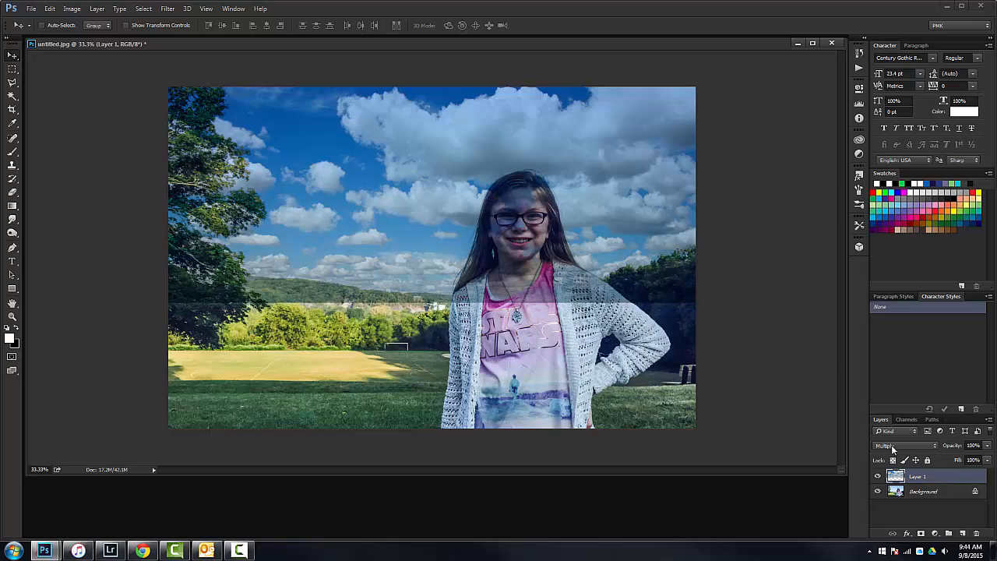
Add a layer mask to the cloud layer and prepare a soft round brush with black as the foreground colour
{"action": "left_click", "coordinate": [921, 534]}
{"action": "left_click", "coordinate": [16, 330]}
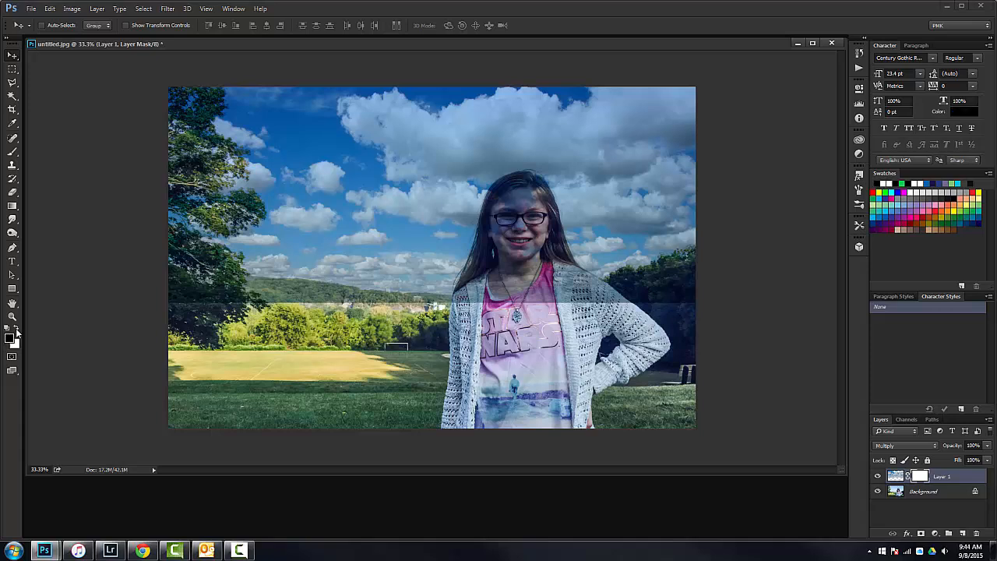
{"action": "left_click", "coordinate": [14, 152]}
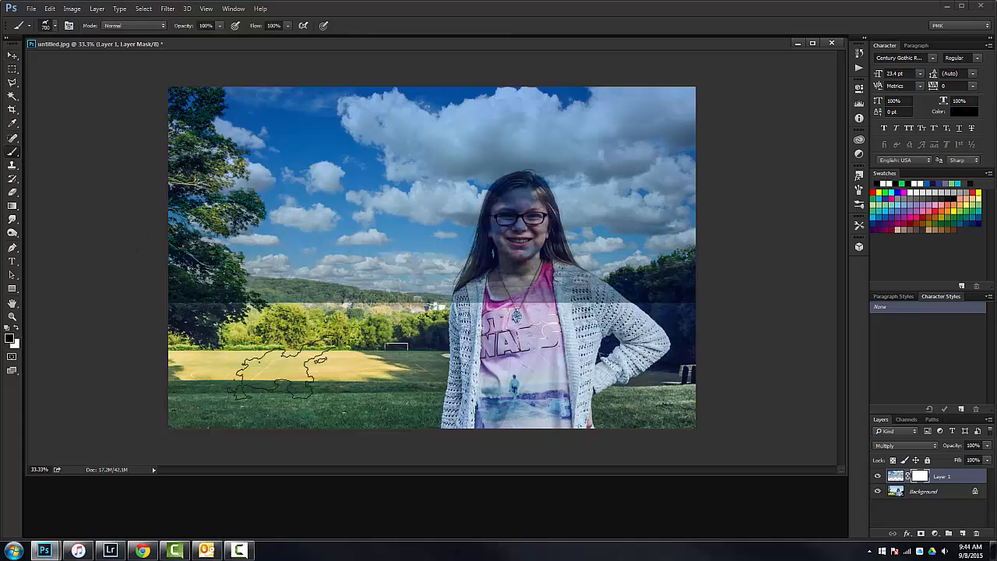
{"action": "left_click", "coordinate": [55, 27]}
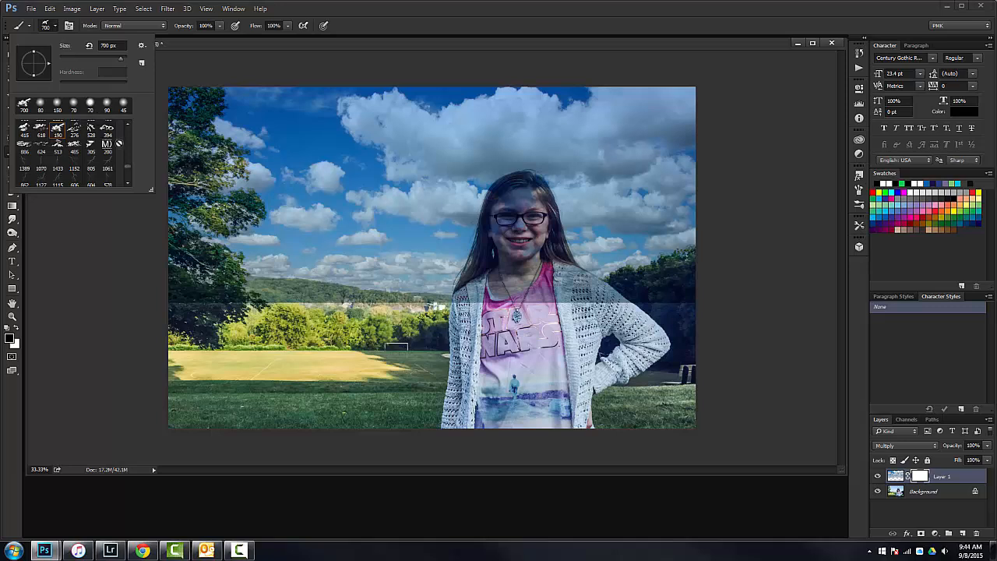
{"action": "left_click", "coordinate": [41, 105]}
{"action": "left_click", "coordinate": [272, 299]}
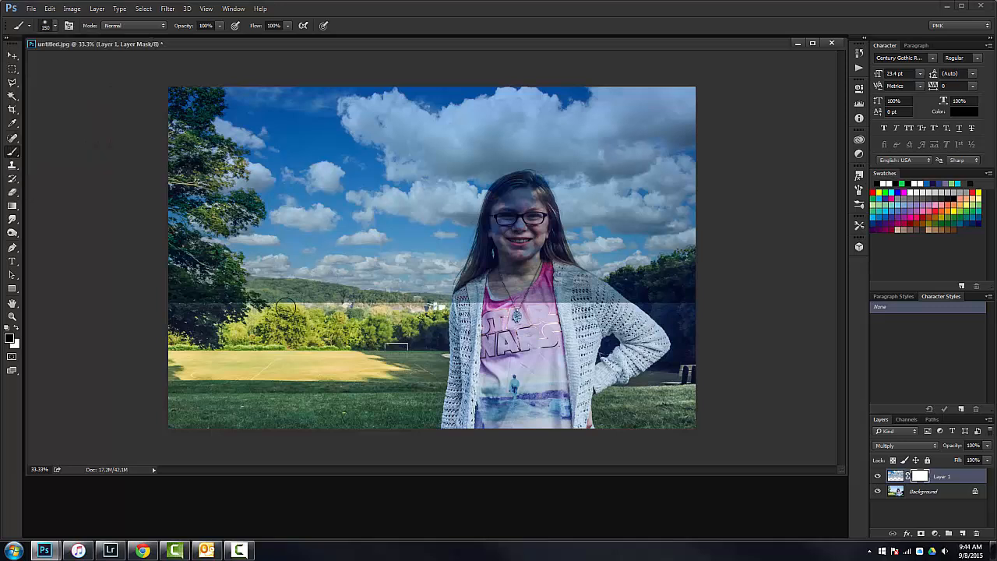
Paint black on the mask with a 200 px brush to blend the clouds' lower edge along the horizon and trees
{"action": "key", "text": "bracketright"}
{"action": "key", "text": "bracketright"}
{"action": "key", "text": "bracketleft"}
{"action": "key", "text": "bracketleft"}
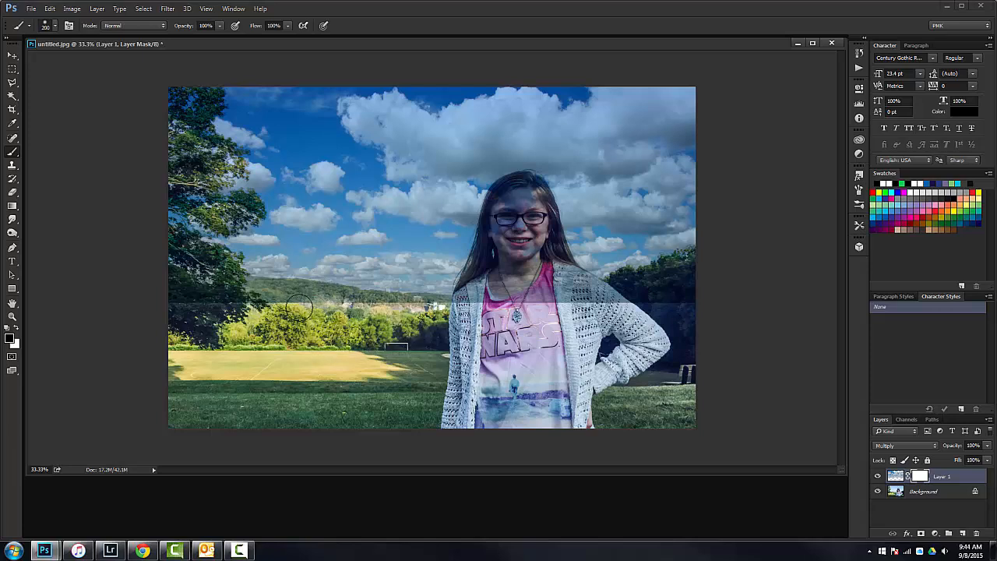
{"action": "mouse_move", "coordinate": [328, 310]}
{"action": "left_mouse_down"}
{"action": "mouse_move", "coordinate": [164, 296]}
{"action": "mouse_move", "coordinate": [183, 278]}
{"action": "left_mouse_up"}
{"action": "mouse_move", "coordinate": [270, 308]}
{"action": "left_mouse_down"}
{"action": "mouse_move", "coordinate": [513, 315]}
{"action": "mouse_move", "coordinate": [613, 306]}
{"action": "mouse_move", "coordinate": [622, 296]}
{"action": "mouse_move", "coordinate": [608, 291]}
{"action": "mouse_move", "coordinate": [695, 275]}
{"action": "left_mouse_up"}
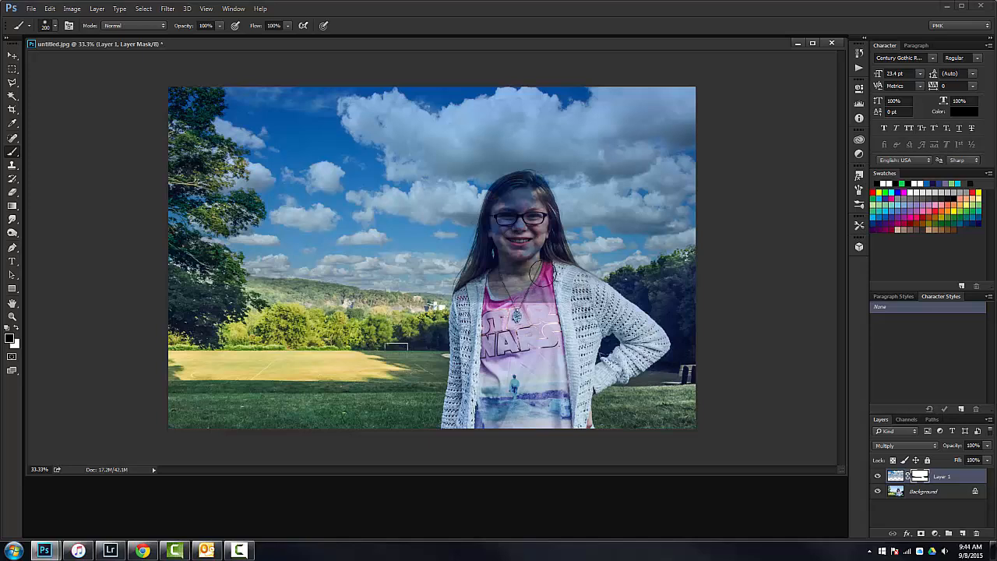
Mask the clouds off the girl's body, face and hair, reducing the brush to 125 px for finer areas
{"action": "mouse_move", "coordinate": [536, 271]}
{"action": "left_mouse_down"}
{"action": "mouse_move", "coordinate": [533, 200]}
{"action": "mouse_move", "coordinate": [514, 194]}
{"action": "mouse_move", "coordinate": [501, 217]}
{"action": "mouse_move", "coordinate": [524, 193]}
{"action": "mouse_move", "coordinate": [488, 278]}
{"action": "mouse_move", "coordinate": [469, 286]}
{"action": "mouse_move", "coordinate": [499, 269]}
{"action": "mouse_move", "coordinate": [546, 281]}
{"action": "mouse_move", "coordinate": [520, 196]}
{"action": "mouse_move", "coordinate": [501, 357]}
{"action": "left_mouse_up"}
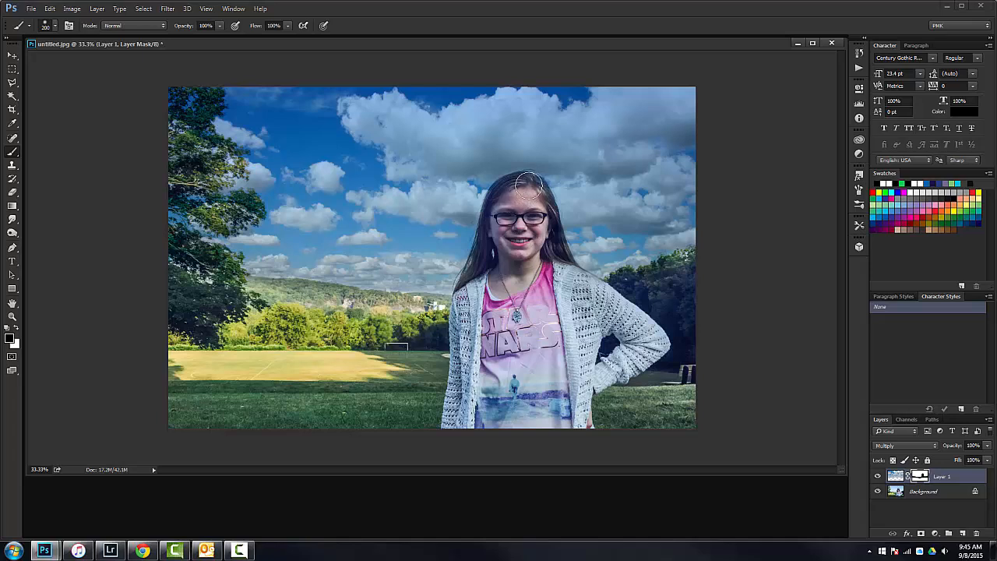
{"action": "key", "text": "bracketleft"}
{"action": "key", "text": "bracketleft"}
{"action": "key", "text": "bracketleft"}
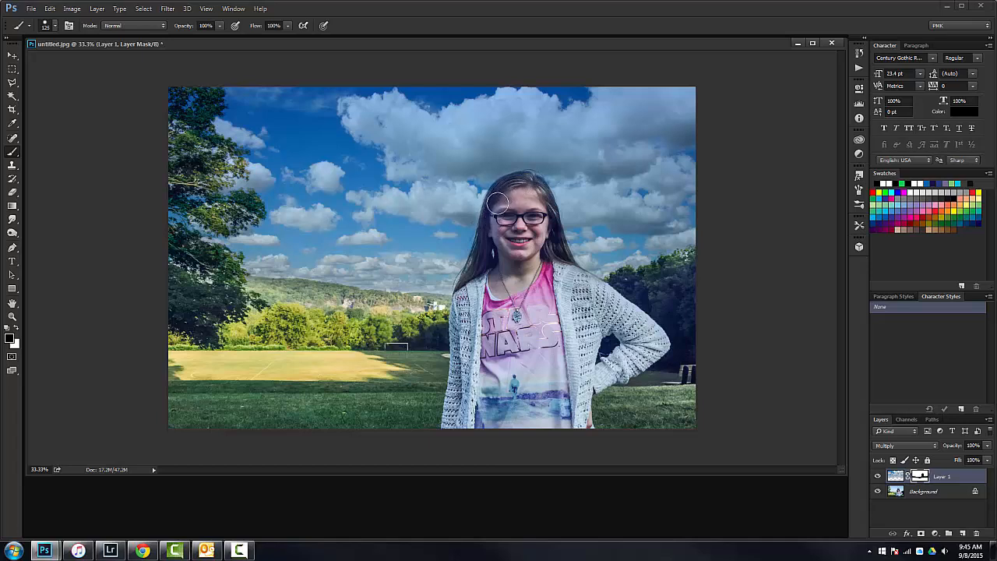
Compare the masked cloud layer in Normal blend mode and return it to Multiply
{"action": "left_click", "coordinate": [907, 447]}
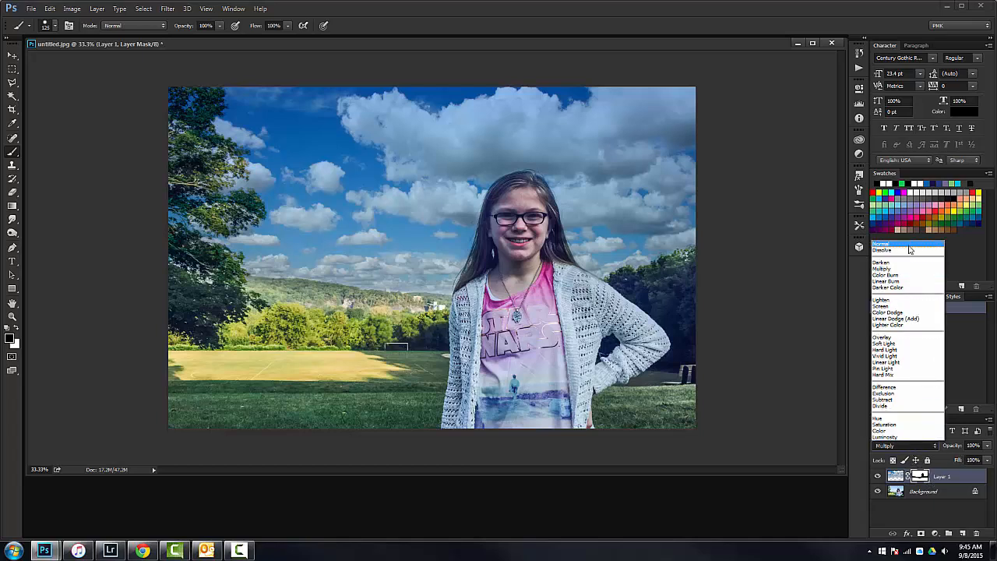
{"action": "left_click", "coordinate": [908, 245]}
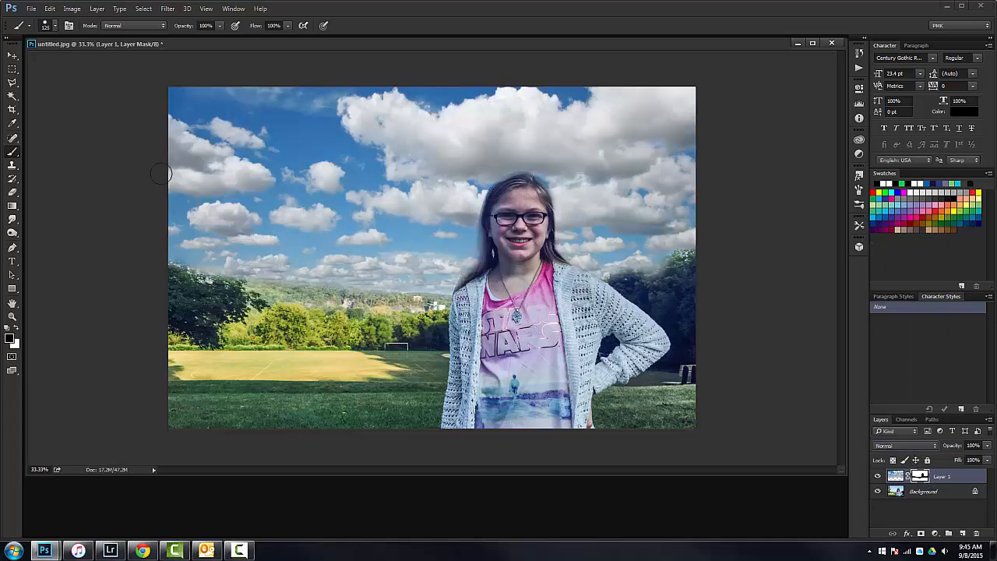
{"action": "left_click", "coordinate": [929, 447]}
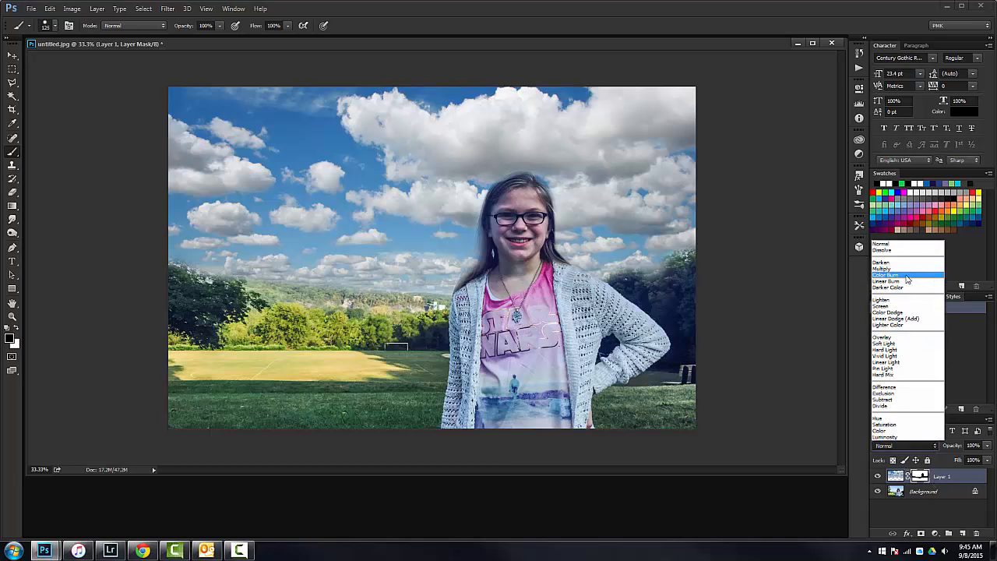
{"action": "left_click", "coordinate": [909, 272]}
Mask the clouds off the tall tree's foliage with black, enlarging the brush to 175 px
{"action": "mouse_move", "coordinate": [215, 269]}
{"action": "left_mouse_down"}
{"action": "mouse_move", "coordinate": [216, 259]}
{"action": "mouse_move", "coordinate": [177, 241]}
{"action": "mouse_move", "coordinate": [215, 222]}
{"action": "mouse_move", "coordinate": [180, 195]}
{"action": "mouse_move", "coordinate": [207, 205]}
{"action": "left_mouse_up"}
{"action": "key", "text": "ctrl+z"}
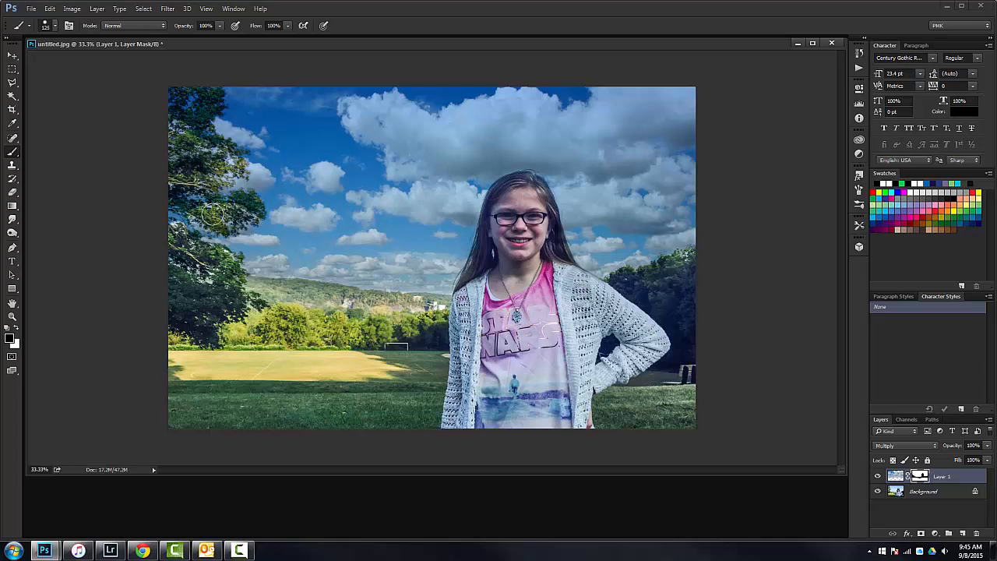
{"action": "mouse_move", "coordinate": [211, 209]}
{"action": "left_mouse_down"}
{"action": "mouse_move", "coordinate": [181, 177]}
{"action": "mouse_move", "coordinate": [193, 204]}
{"action": "mouse_move", "coordinate": [171, 181]}
{"action": "mouse_move", "coordinate": [183, 146]}
{"action": "mouse_move", "coordinate": [179, 96]}
{"action": "mouse_move", "coordinate": [208, 102]}
{"action": "mouse_move", "coordinate": [201, 142]}
{"action": "mouse_move", "coordinate": [225, 167]}
{"action": "mouse_move", "coordinate": [176, 176]}
{"action": "mouse_move", "coordinate": [233, 204]}
{"action": "mouse_move", "coordinate": [209, 270]}
{"action": "mouse_move", "coordinate": [178, 253]}
{"action": "mouse_move", "coordinate": [211, 292]}
{"action": "mouse_move", "coordinate": [187, 298]}
{"action": "mouse_move", "coordinate": [201, 297]}
{"action": "mouse_move", "coordinate": [160, 236]}
{"action": "mouse_move", "coordinate": [163, 127]}
{"action": "left_mouse_up"}
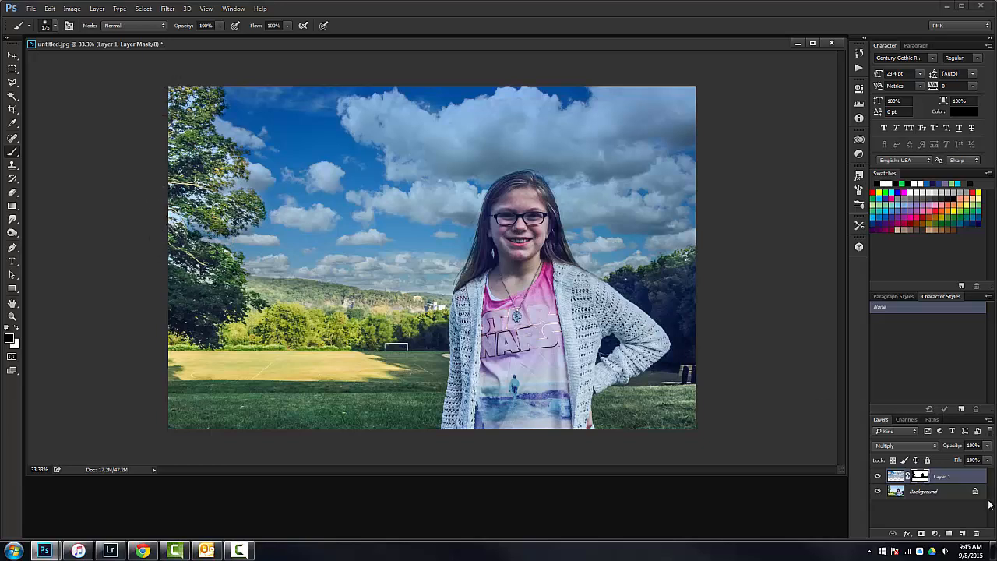
Set the cloud layer's blend mode to Normal and mask the remaining clouds off the girl's hair and the tall tree
{"action": "left_click", "coordinate": [926, 446]}
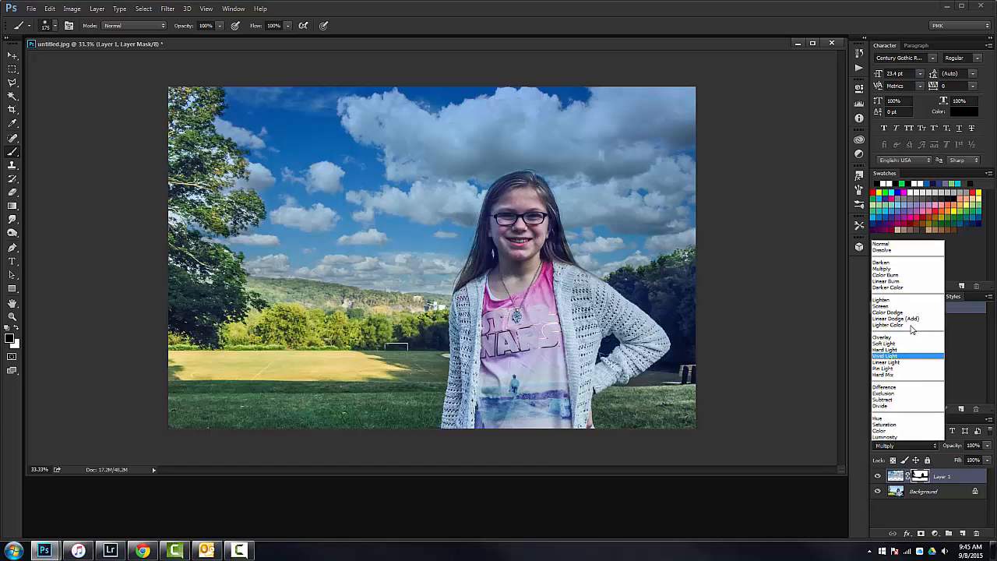
{"action": "left_click", "coordinate": [902, 249]}
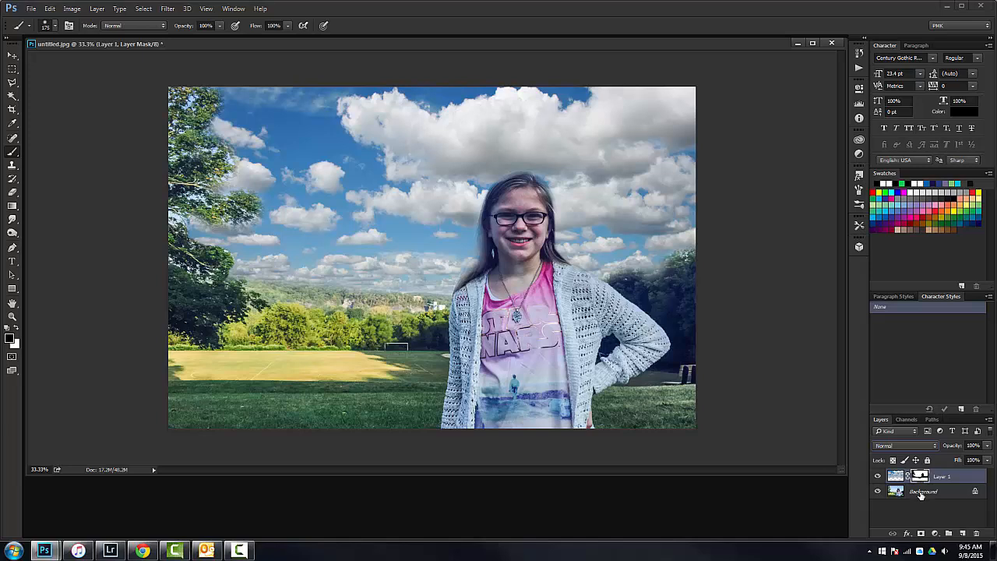
{"action": "mouse_move", "coordinate": [505, 230]}
{"action": "left_mouse_down"}
{"action": "mouse_move", "coordinate": [482, 274]}
{"action": "mouse_move", "coordinate": [522, 187]}
{"action": "mouse_move", "coordinate": [507, 189]}
{"action": "mouse_move", "coordinate": [529, 188]}
{"action": "mouse_move", "coordinate": [544, 206]}
{"action": "mouse_move", "coordinate": [552, 253]}
{"action": "mouse_move", "coordinate": [542, 222]}
{"action": "mouse_move", "coordinate": [573, 268]}
{"action": "left_mouse_up"}
{"action": "mouse_move", "coordinate": [272, 216]}
{"action": "left_mouse_down"}
{"action": "mouse_move", "coordinate": [245, 206]}
{"action": "mouse_move", "coordinate": [212, 215]}
{"action": "mouse_move", "coordinate": [228, 228]}
{"action": "mouse_move", "coordinate": [250, 222]}
{"action": "mouse_move", "coordinate": [226, 221]}
{"action": "mouse_move", "coordinate": [243, 207]}
{"action": "mouse_move", "coordinate": [238, 226]}
{"action": "mouse_move", "coordinate": [261, 231]}
{"action": "mouse_move", "coordinate": [248, 204]}
{"action": "mouse_move", "coordinate": [197, 181]}
{"action": "left_mouse_up"}
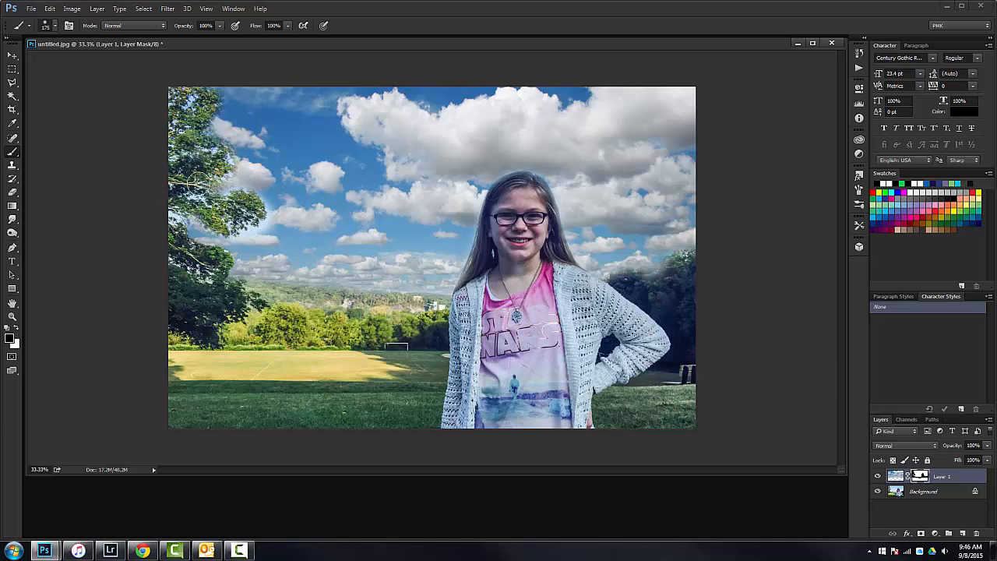
{"action": "mouse_move", "coordinate": [223, 143]}
{"action": "left_mouse_down"}
{"action": "mouse_move", "coordinate": [208, 84]}
{"action": "mouse_move", "coordinate": [186, 85]}
{"action": "mouse_move", "coordinate": [221, 98]}
{"action": "mouse_move", "coordinate": [206, 102]}
{"action": "mouse_move", "coordinate": [181, 221]}
{"action": "left_mouse_up"}
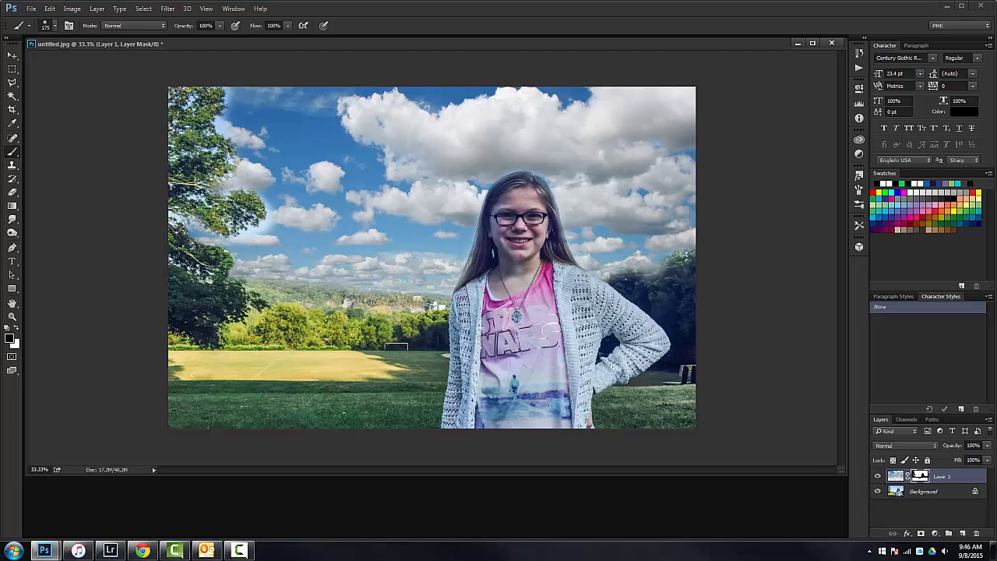
{"action": "mouse_move", "coordinate": [263, 290]}
{"action": "left_mouse_down"}
{"action": "mouse_move", "coordinate": [211, 278]}
{"action": "mouse_move", "coordinate": [238, 275]}
{"action": "mouse_move", "coordinate": [219, 268]}
{"action": "mouse_move", "coordinate": [214, 252]}
{"action": "left_mouse_up"}
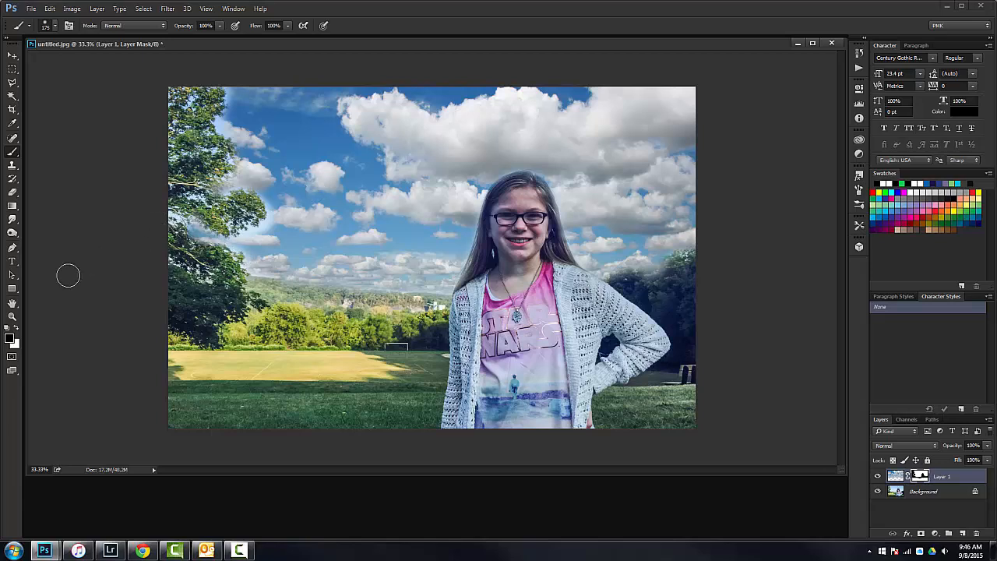
Paint white on the mask to restore sky beside the tall tree, and black to clear clouds from the trees behind the girl's arm
{"action": "left_click", "coordinate": [16, 334]}
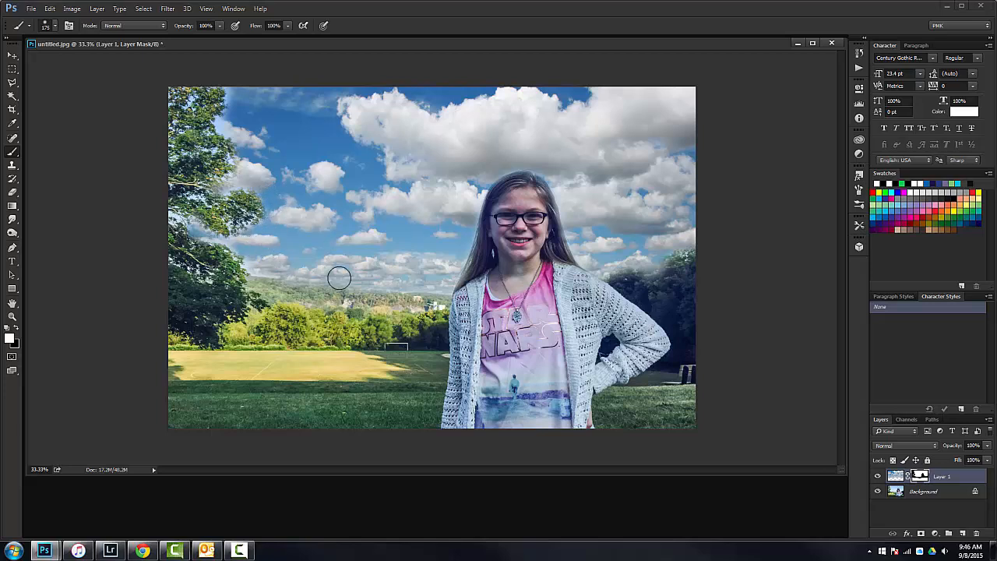
{"action": "key", "text": "x"}
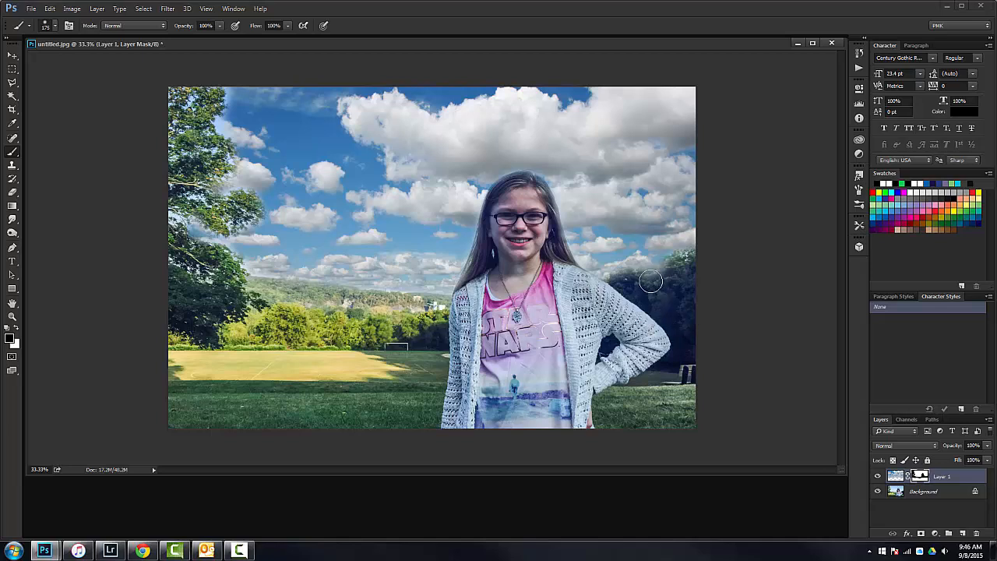
{"action": "mouse_move", "coordinate": [621, 279]}
{"action": "left_mouse_down"}
{"action": "mouse_move", "coordinate": [687, 256]}
{"action": "mouse_move", "coordinate": [616, 282]}
{"action": "left_mouse_up"}
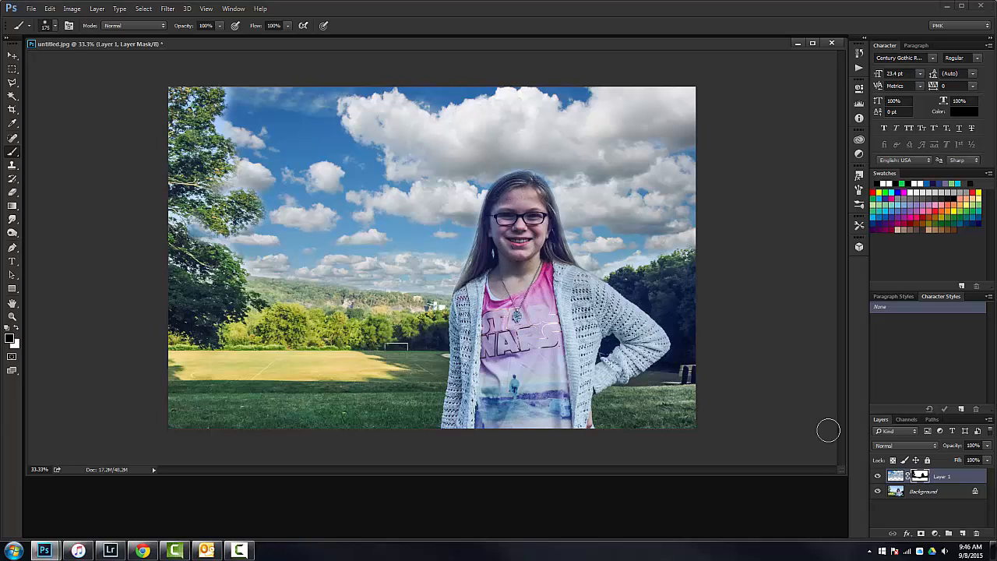
Target the cloud layer's image instead of its mask and lower the layer's opacity to 61%
{"action": "left_click", "coordinate": [976, 476]}
{"action": "key", "text": "x"}
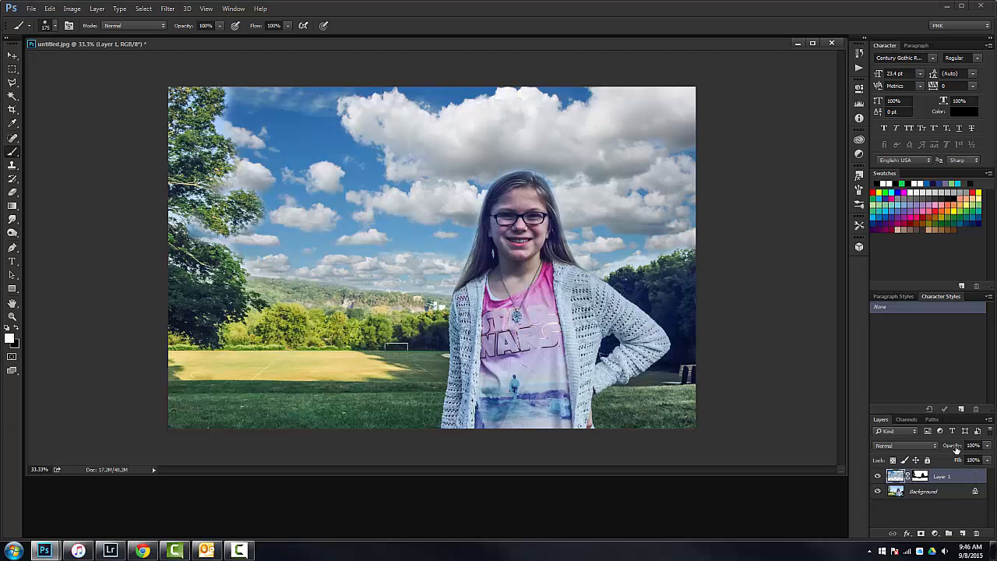
{"action": "left_click_drag", "start_coordinate": [954, 448], "coordinate": [935, 444]}
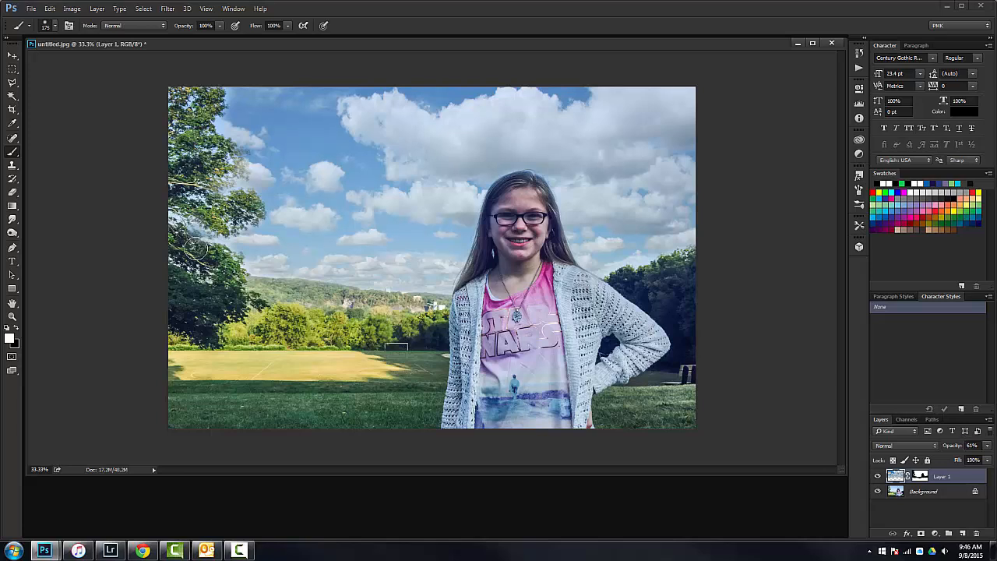
Make black the foreground colour, undo the stray dab painted on the tall tree, and target the cloud layer's mask
{"action": "key", "text": "x"}
{"action": "left_click", "coordinate": [198, 233]}
{"action": "key", "text": "ctrl+z"}
{"action": "left_click", "coordinate": [917, 477]}
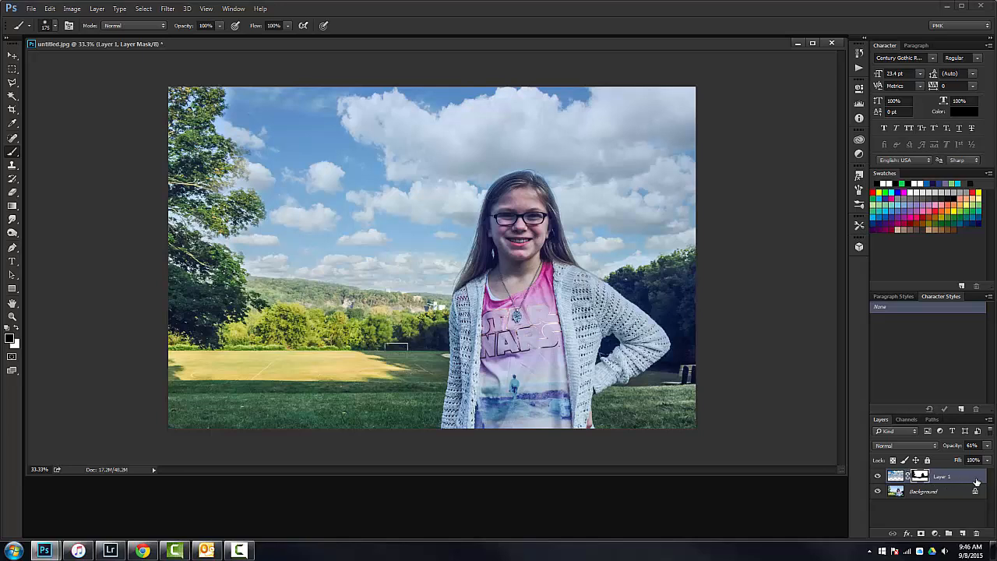
Hide and show the cloud layer to compare the portrait with and without the new sky
{"action": "left_click", "coordinate": [896, 476]}
{"action": "left_click", "coordinate": [878, 477]}
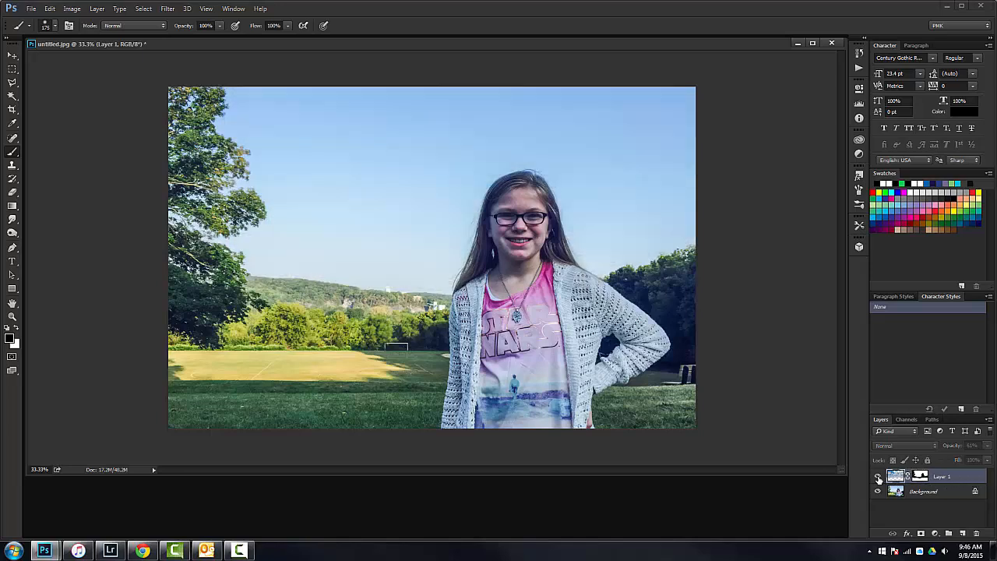
{"action": "left_click", "coordinate": [878, 477]}
{"action": "left_click", "coordinate": [878, 477]}
{"action": "left_click", "coordinate": [878, 476]}
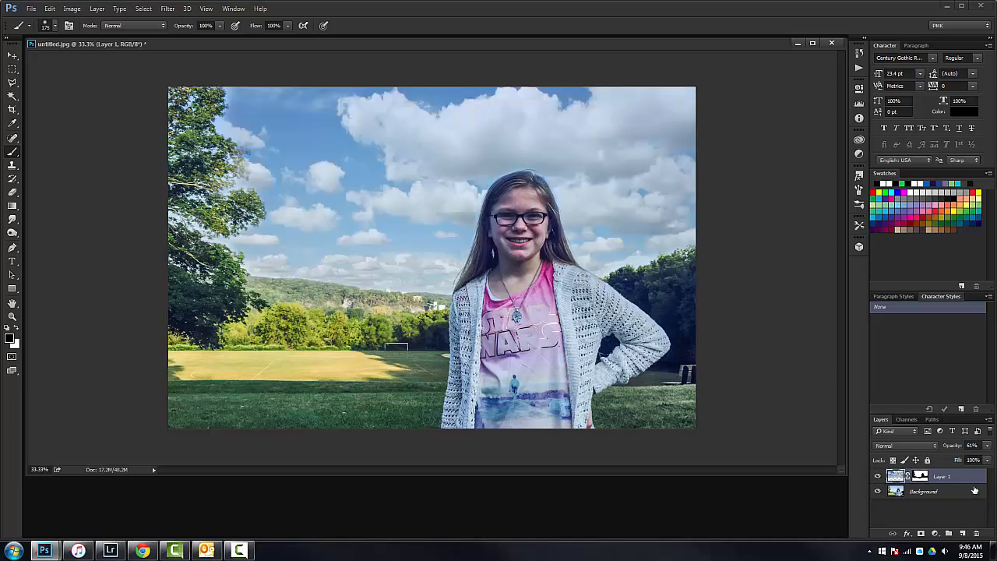
Fade the clouds above the distant hills with upward black-to-transparent linear gradients on the cloud layer's mask, and compare with the original sky
{"action": "left_click", "coordinate": [922, 478]}
{"action": "left_click", "coordinate": [12, 206]}
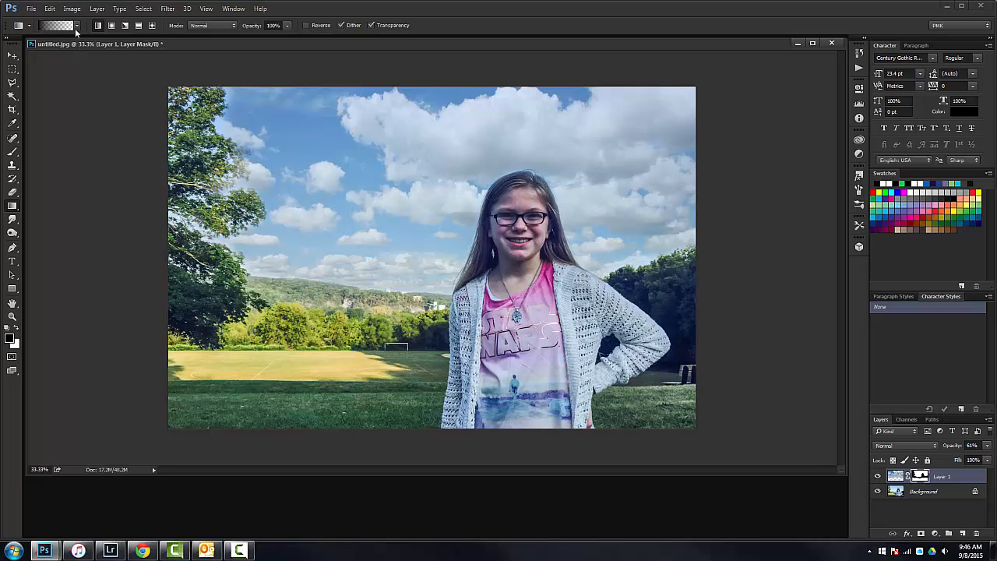
{"action": "left_click", "coordinate": [77, 26]}
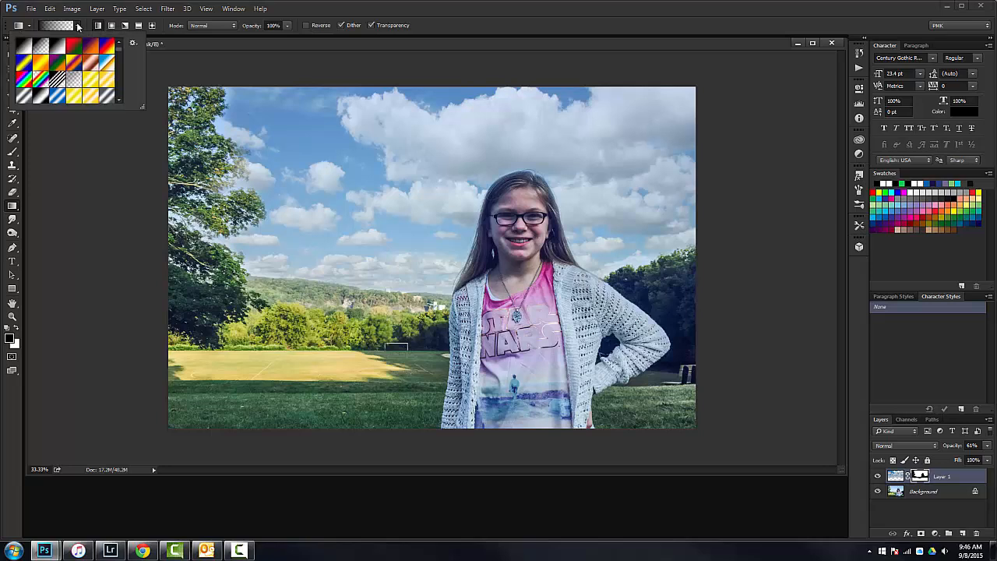
{"action": "left_click", "coordinate": [42, 49]}
{"action": "left_click", "coordinate": [436, 341]}
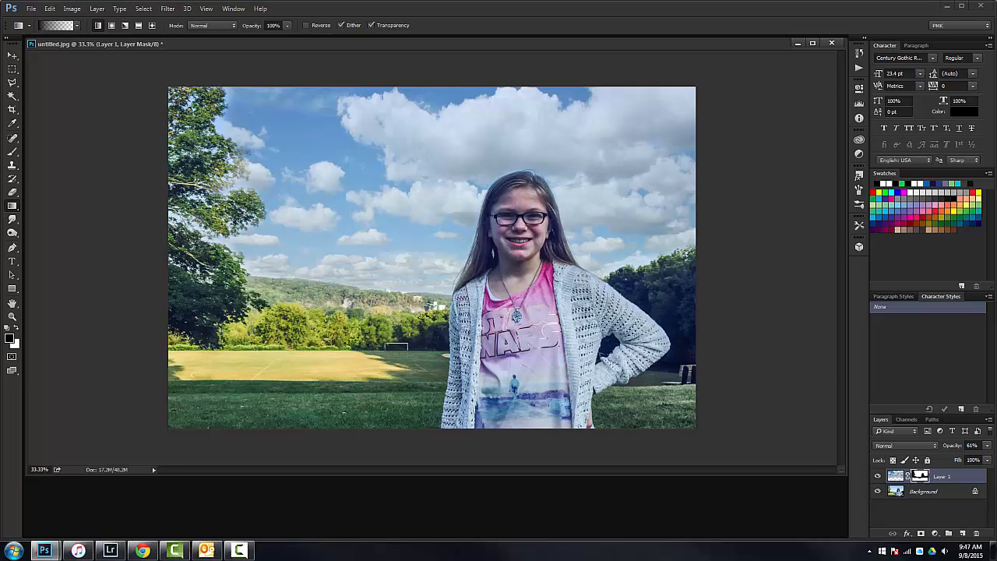
{"action": "left_click_drag", "start_coordinate": [442, 299], "coordinate": [442, 213]}
{"action": "left_click_drag", "start_coordinate": [378, 209], "coordinate": [459, 218]}
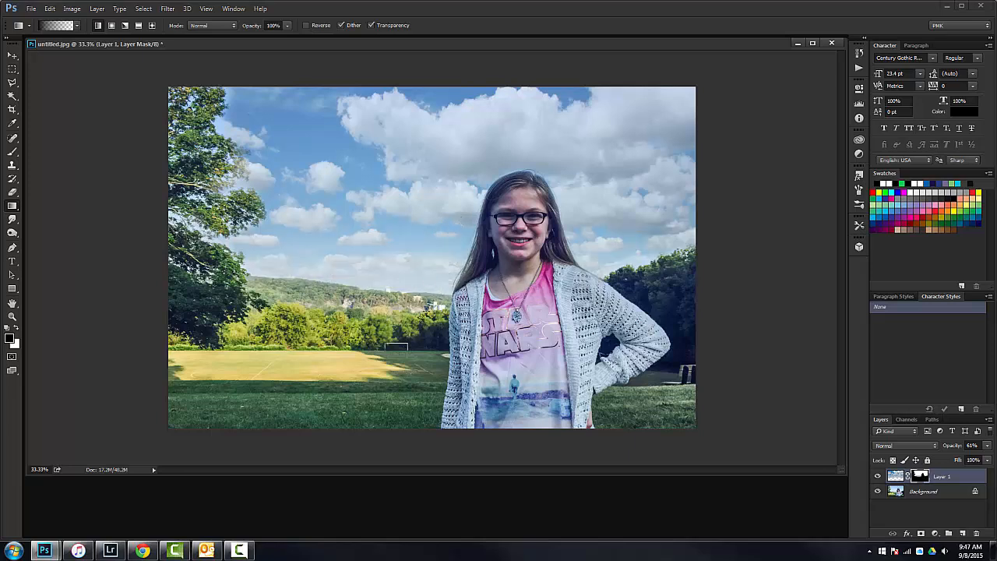
{"action": "left_click_drag", "start_coordinate": [425, 301], "coordinate": [426, 241]}
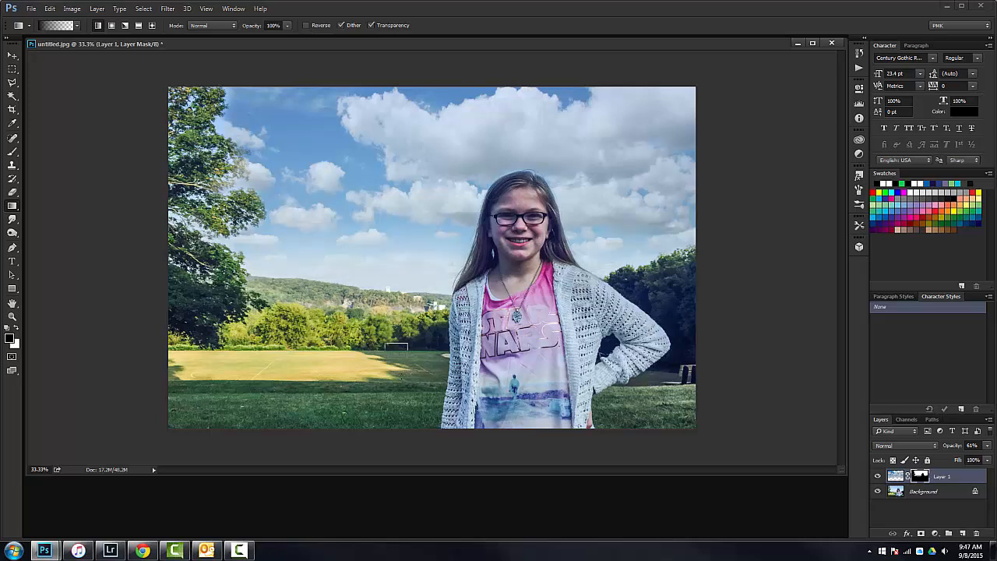
{"action": "left_click", "coordinate": [878, 476]}
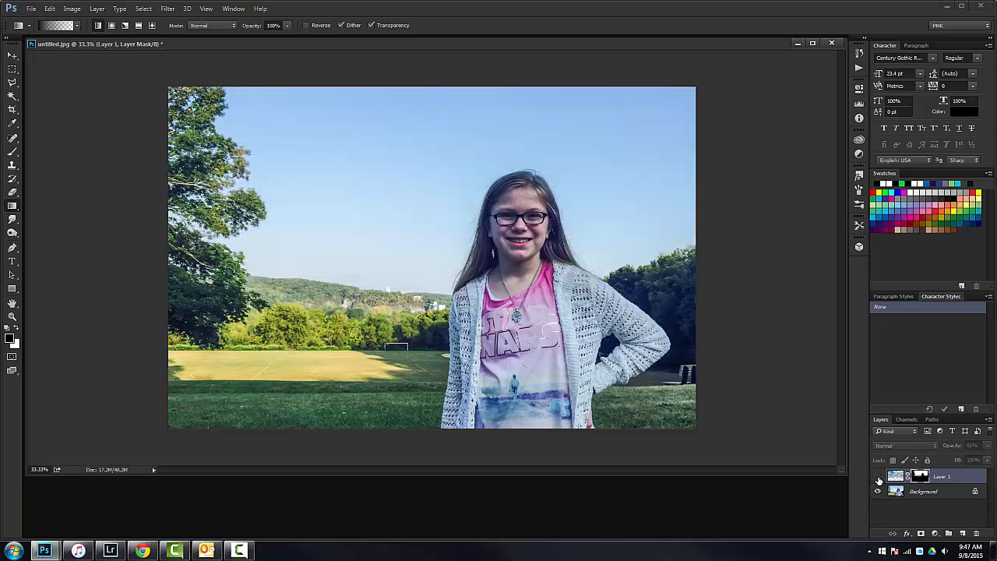
{"action": "left_click", "coordinate": [878, 477]}
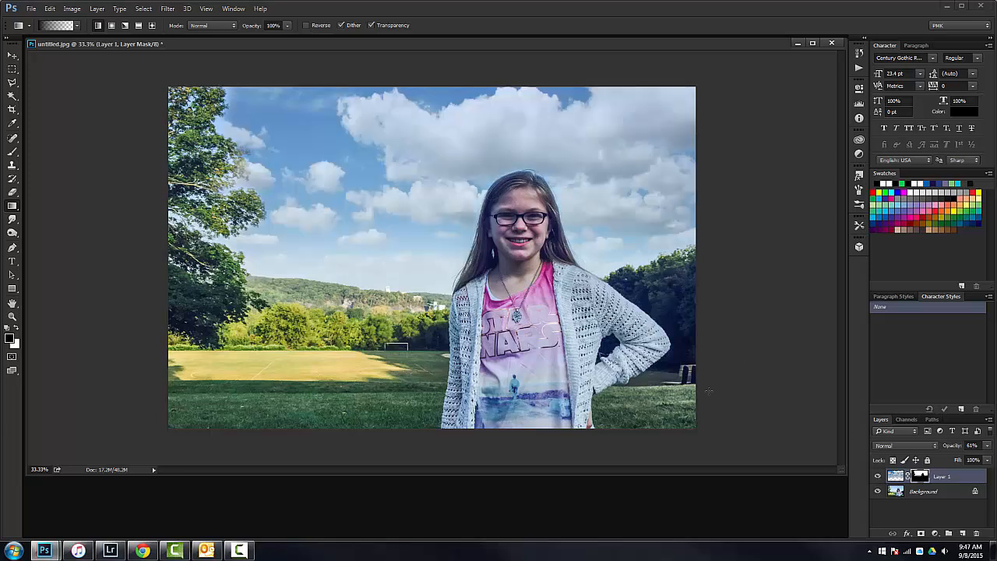
Paint white on the mask around the girl's head with a 90 px brush to bring the clouds up to her hair
{"action": "key", "text": "b"}
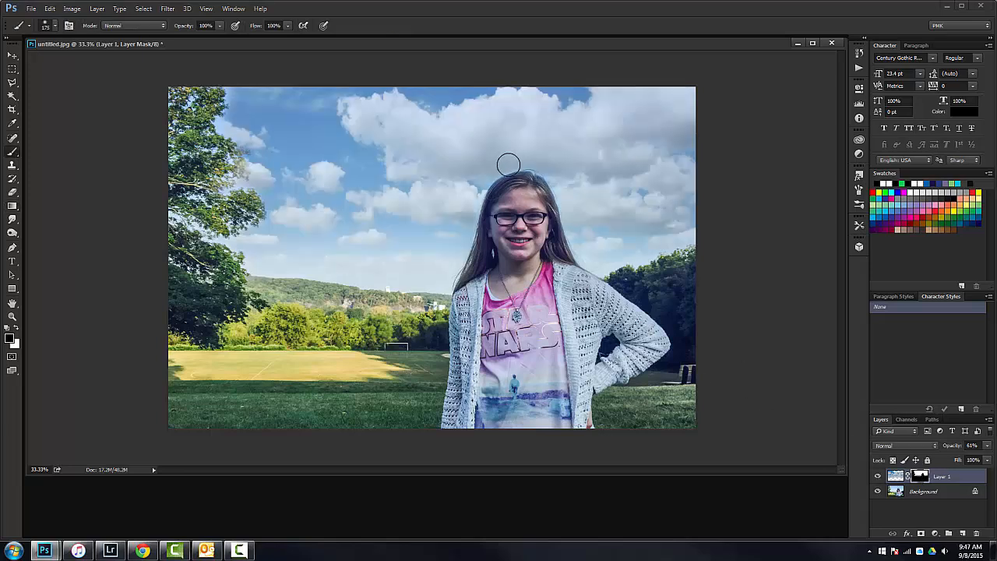
{"action": "left_click", "coordinate": [16, 330]}
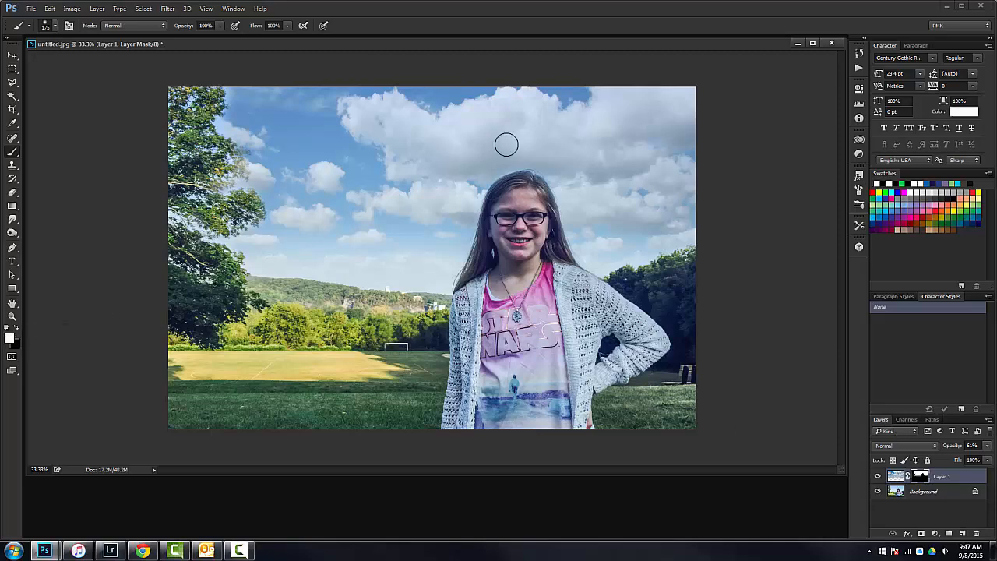
{"action": "key", "text": "ctrl+plus"}
{"action": "key", "text": "ctrl+plus"}
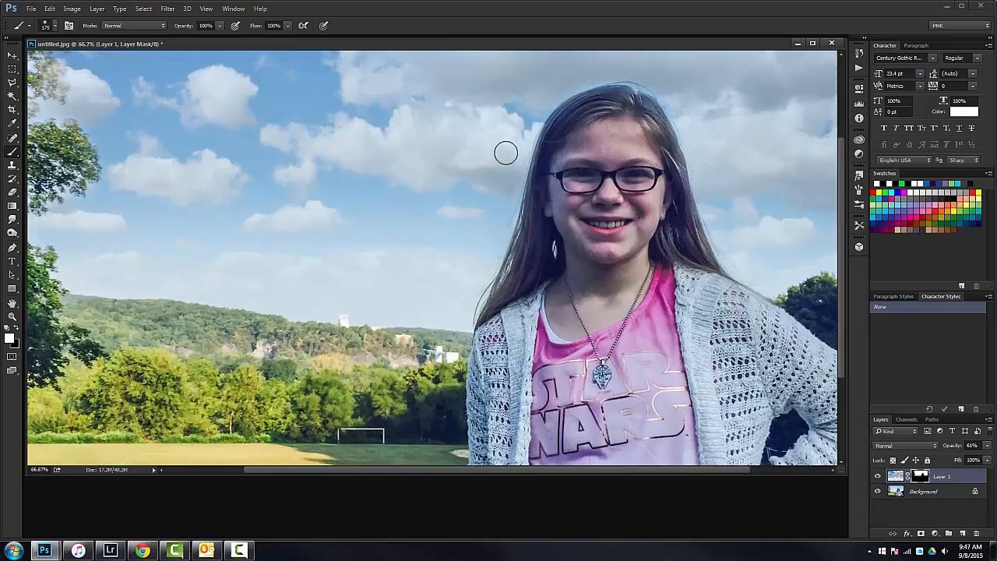
{"action": "left_click_drag", "start_coordinate": [506, 153], "coordinate": [406, 283]}
{"action": "key", "text": "bracketleft"}
{"action": "key", "text": "bracketleft"}
{"action": "key", "text": "bracketleft"}
{"action": "key", "text": "bracketleft"}
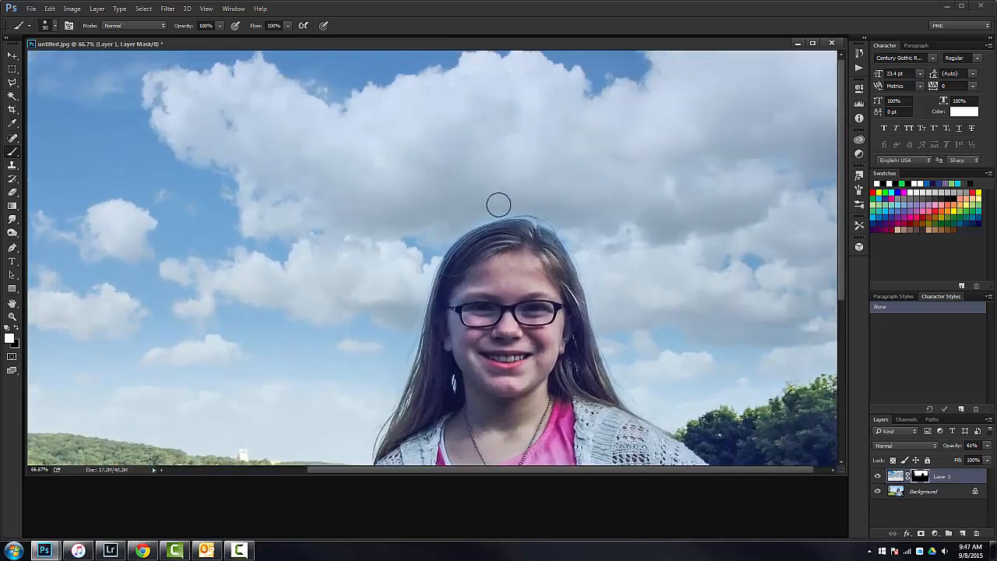
{"action": "mouse_move", "coordinate": [492, 207]}
{"action": "left_mouse_down"}
{"action": "mouse_move", "coordinate": [485, 208]}
{"action": "mouse_move", "coordinate": [418, 285]}
{"action": "left_mouse_up"}
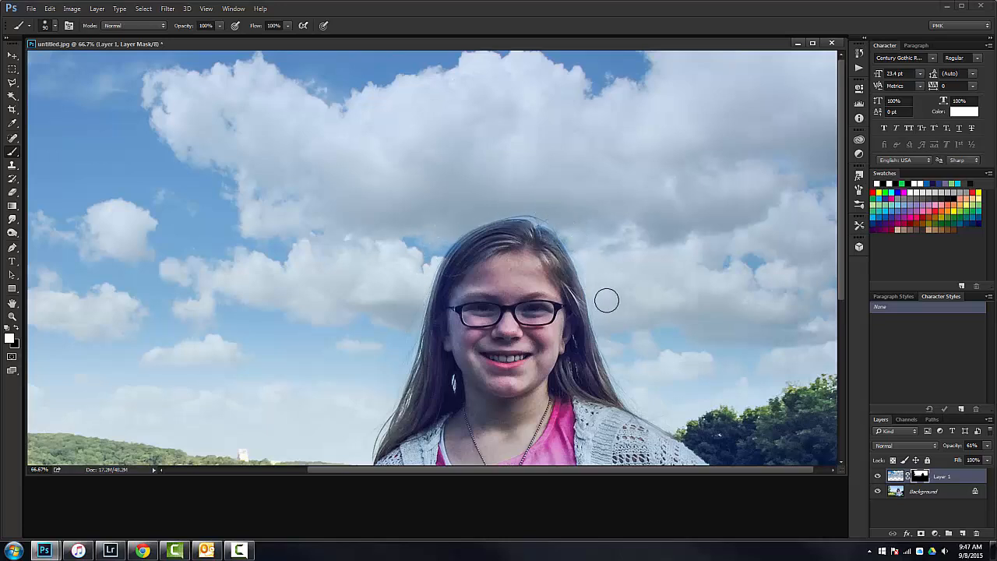
Paint white over the girl's hair beside her forehead with a 60 px brush, and clear those clouds again with black
{"action": "key", "text": "p"}
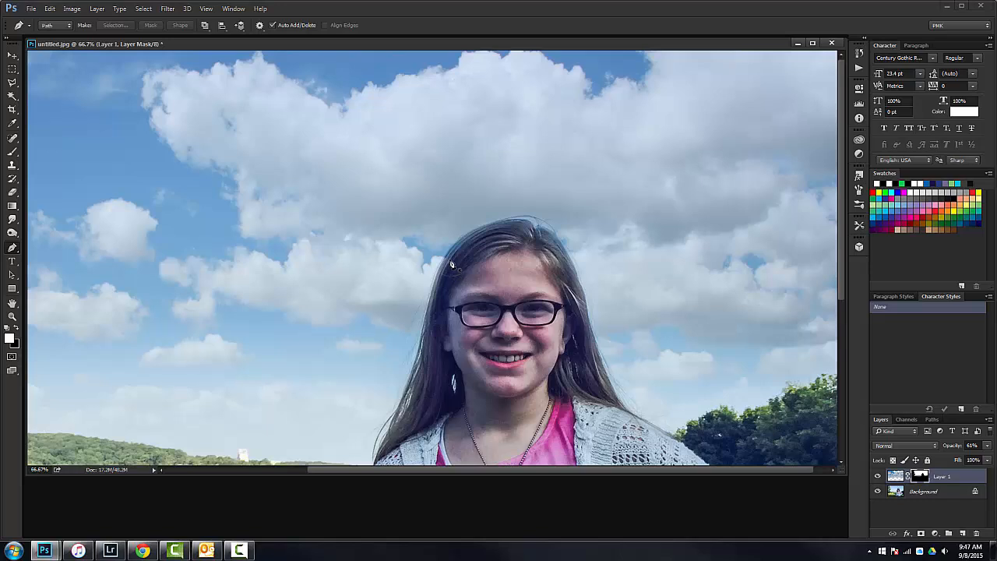
{"action": "key", "text": "b"}
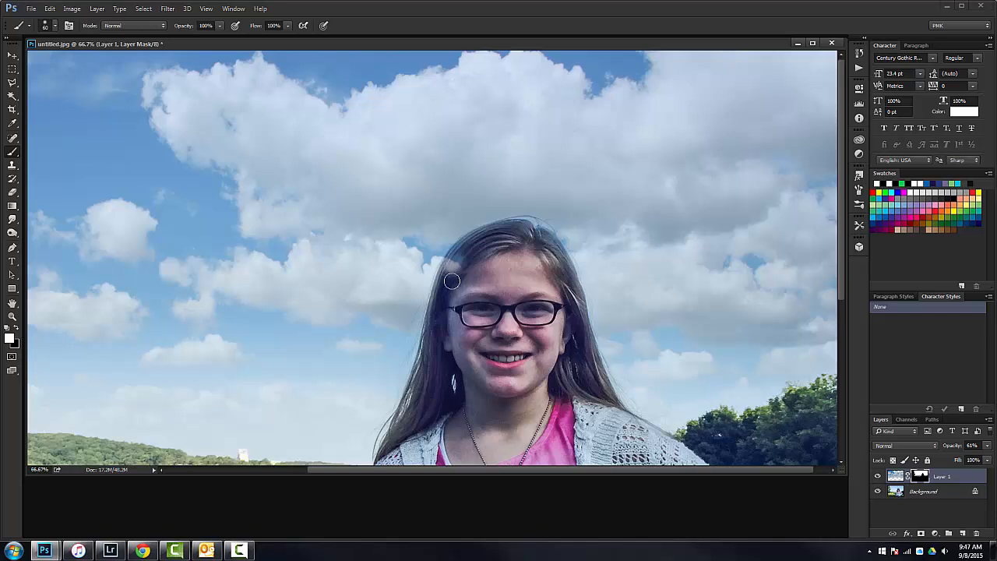
{"action": "key", "text": "x"}
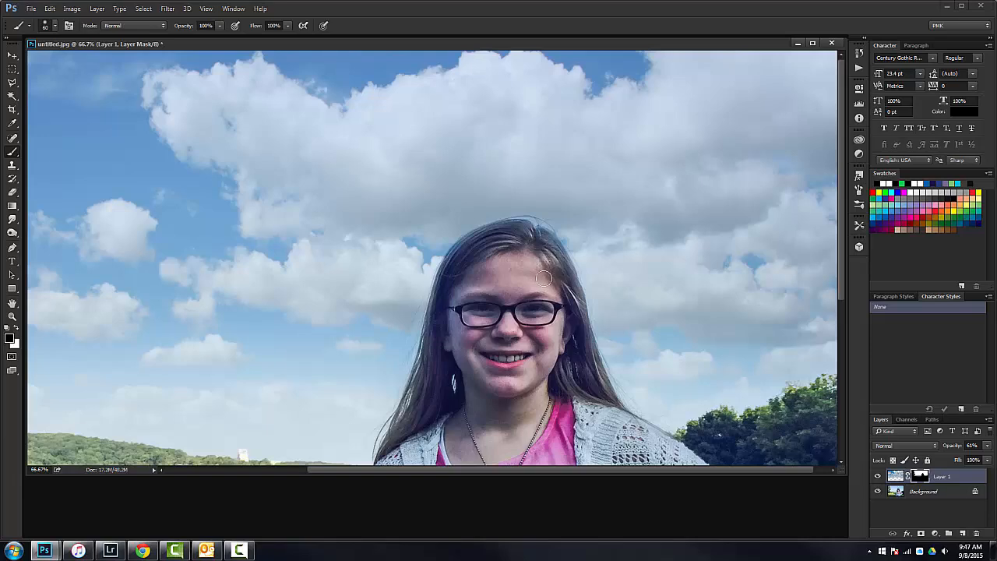
Lower the cloud layer's opacity to 53% and toggle its visibility to compare with the original sky
{"action": "key", "text": "ctrl+minus"}
{"action": "key", "text": "ctrl+minus"}
{"action": "key", "text": "ctrl+minus"}
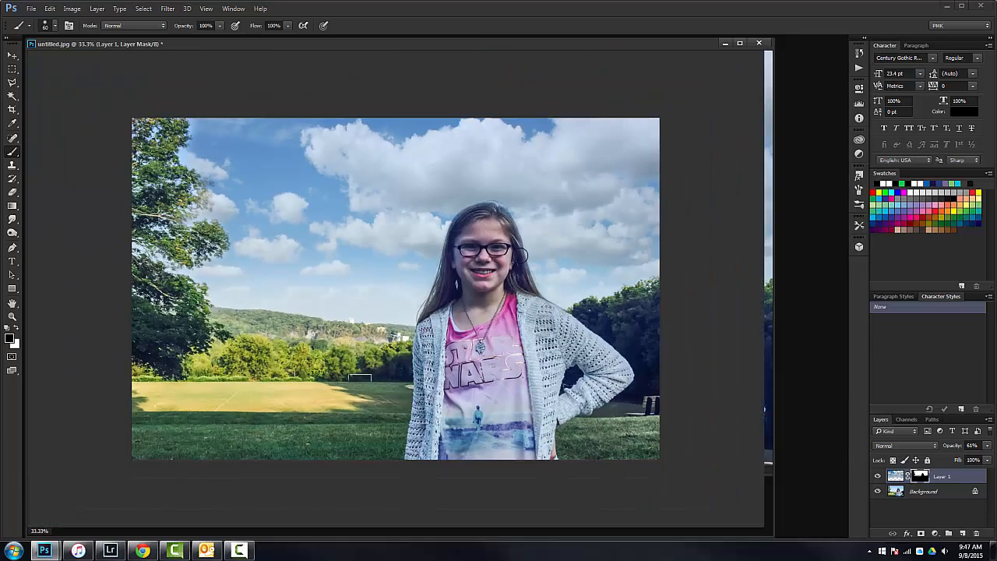
{"action": "key", "text": "ctrl+plus"}
{"action": "key", "text": "ctrl+minus"}
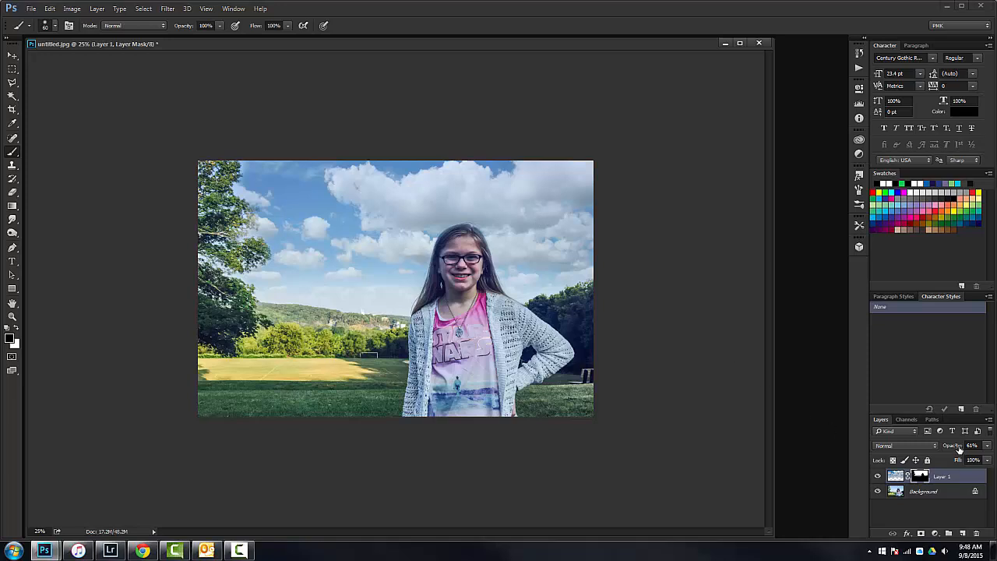
{"action": "left_click_drag", "start_coordinate": [959, 448], "coordinate": [956, 450]}
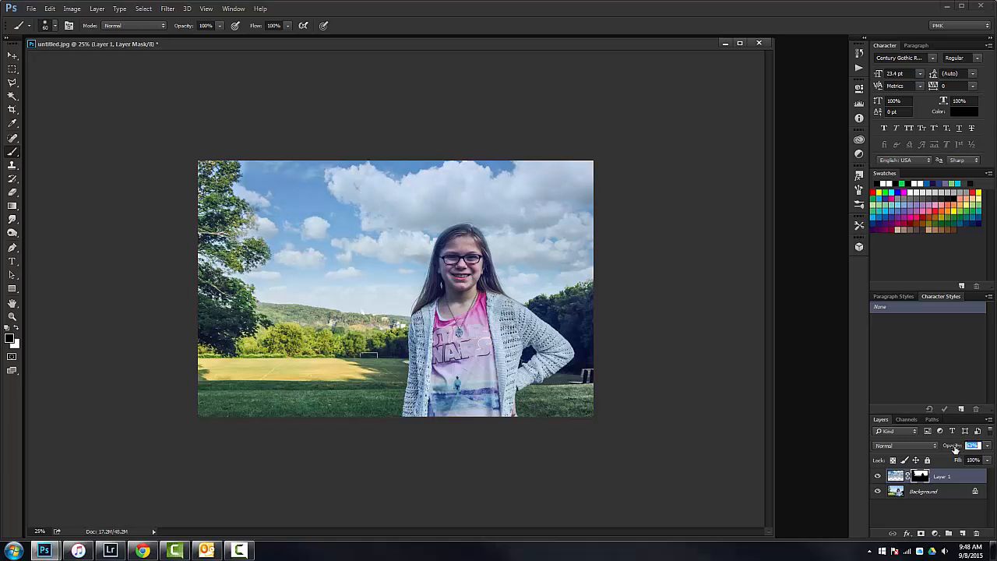
{"action": "left_click", "coordinate": [878, 476]}
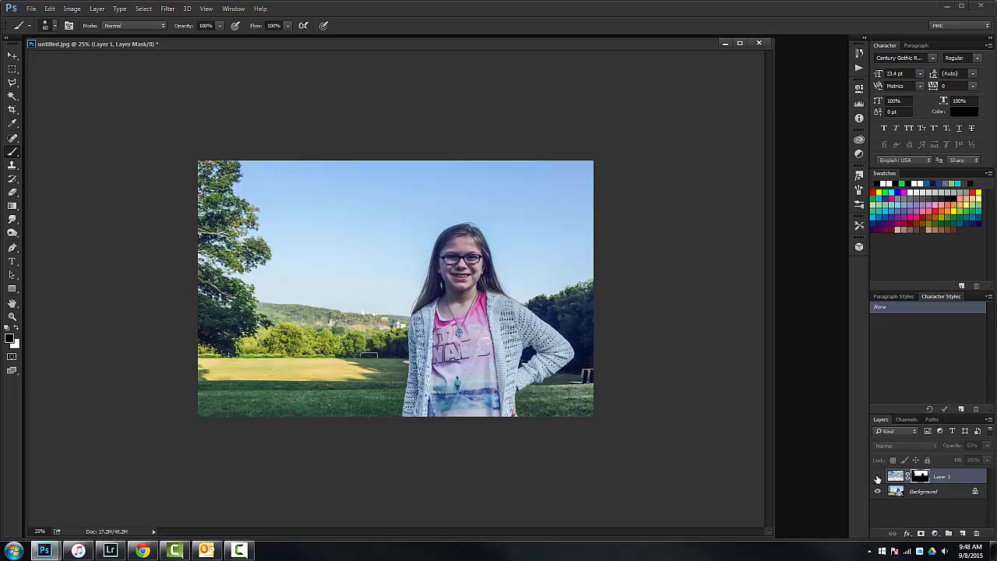
{"action": "left_click", "coordinate": [878, 477]}
{"action": "left_click", "coordinate": [878, 477]}
{"action": "left_click", "coordinate": [878, 477]}
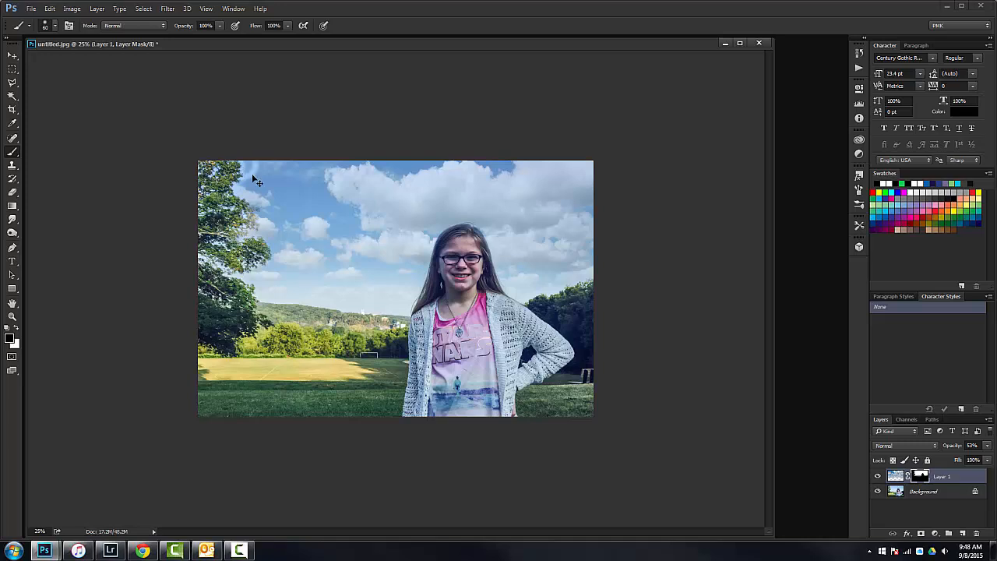
{"action": "key", "text": "x"}
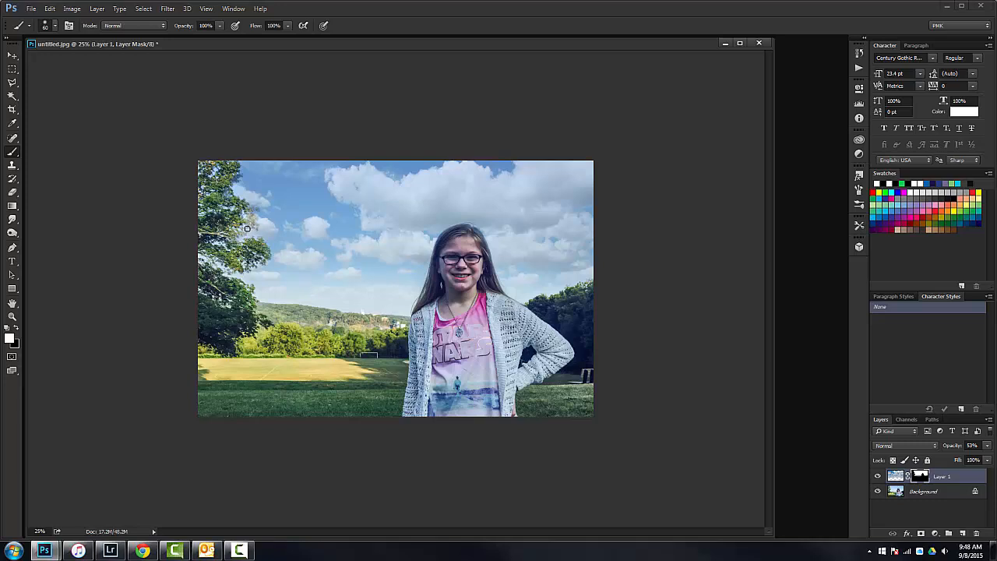
{"action": "key", "text": "x"}
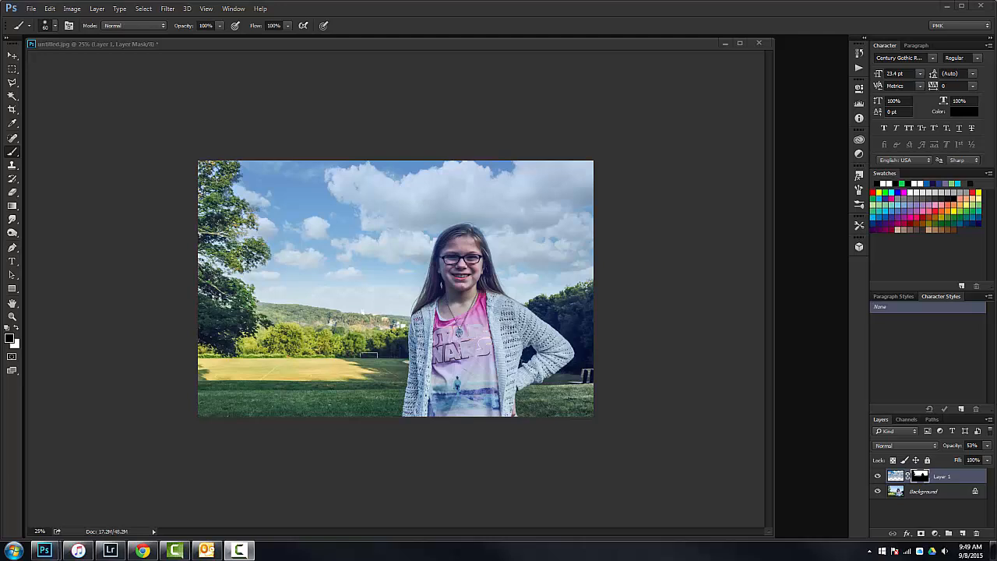
Place the ortho3 spaceship image into the portrait document and scale it to about 24.37%
{"action": "left_click_drag", "start_coordinate": [524, 43], "coordinate": [556, 50]}
{"action": "key", "text": "ctrl+plus"}
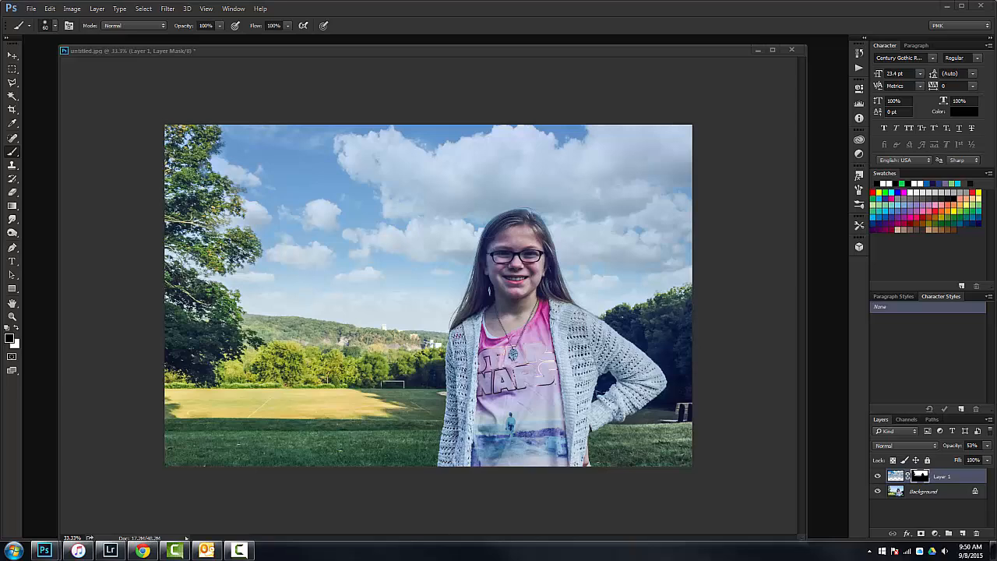
{"action": "left_click_drag", "start_coordinate": [616, 335], "coordinate": [363, 241]}
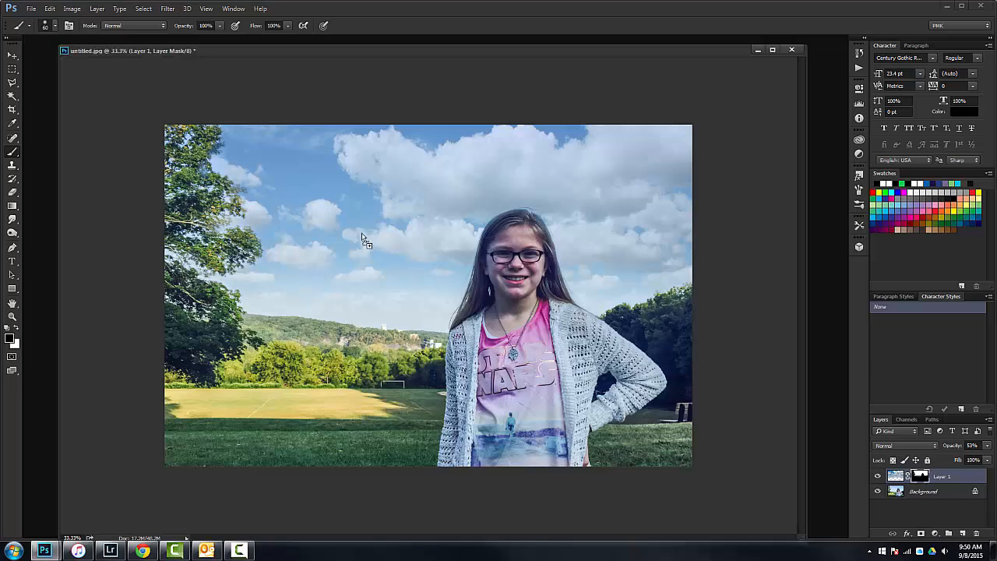
{"action": "left_click_drag", "start_coordinate": [695, 159], "coordinate": [555, 278]}
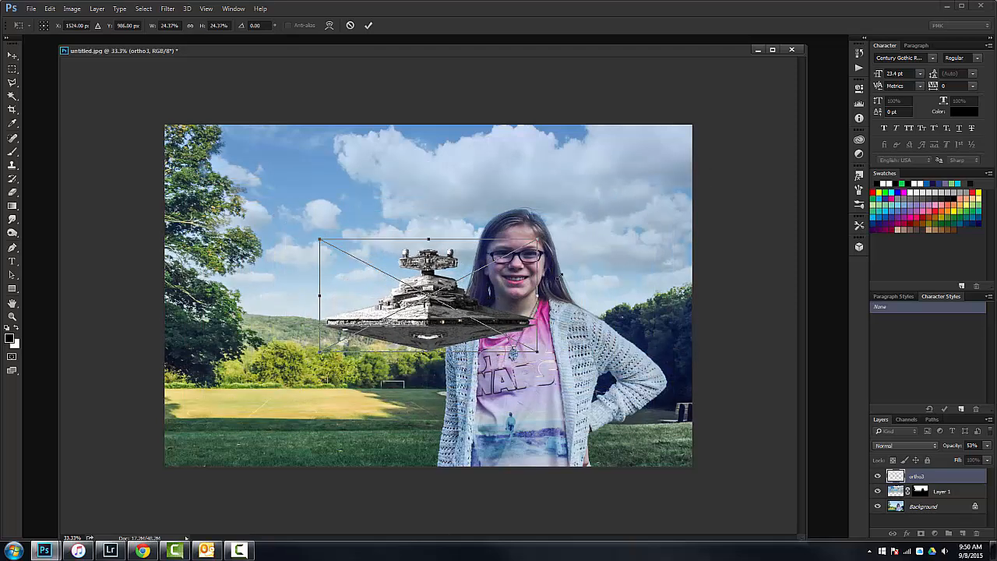
{"action": "key", "text": "Return"}
Rasterize the ortho3 spaceship smart object
{"action": "key", "text": "b"}
{"action": "left_click", "coordinate": [421, 274]}
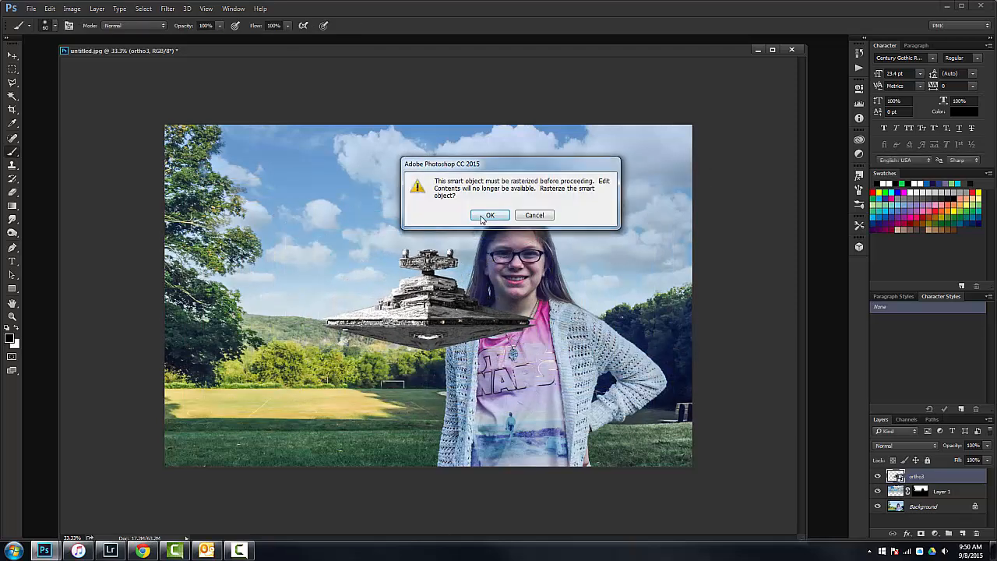
{"action": "key", "text": "Return"}
Move the spaceship into the sky between the tall tree and the girl's head, and lower its layer's opacity to 62%
{"action": "key", "text": "v"}
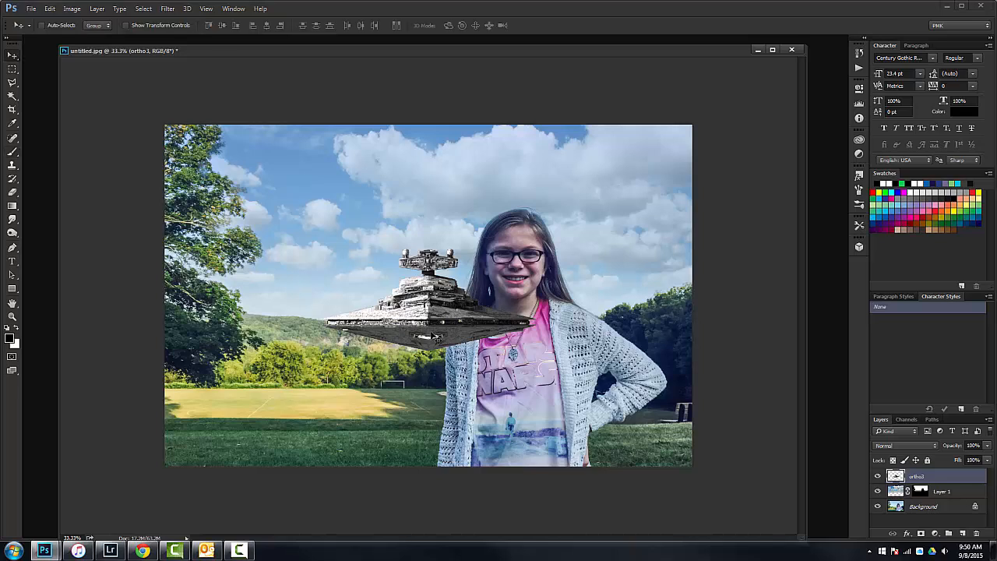
{"action": "left_click_drag", "start_coordinate": [436, 335], "coordinate": [379, 220]}
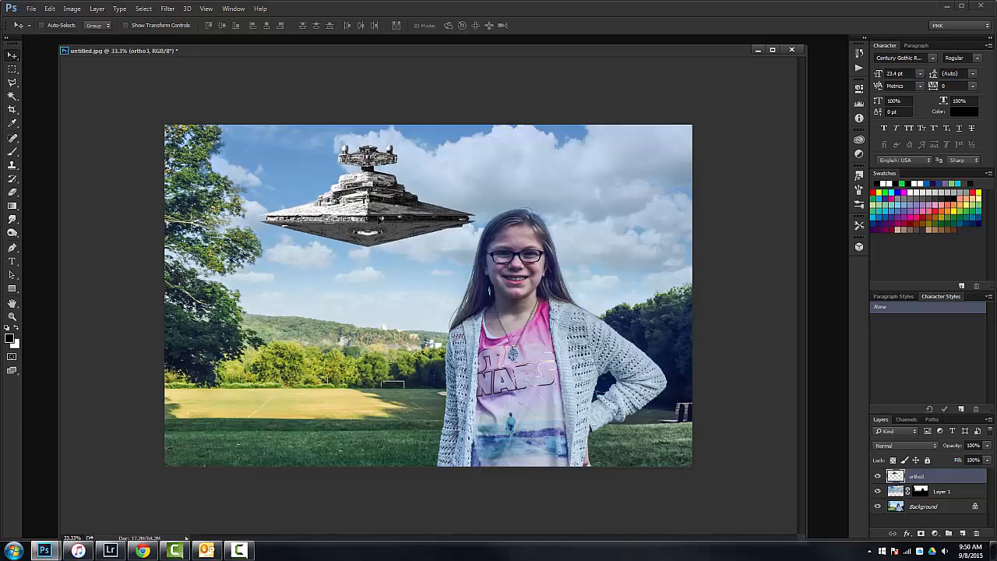
{"action": "left_click_drag", "start_coordinate": [381, 222], "coordinate": [378, 218]}
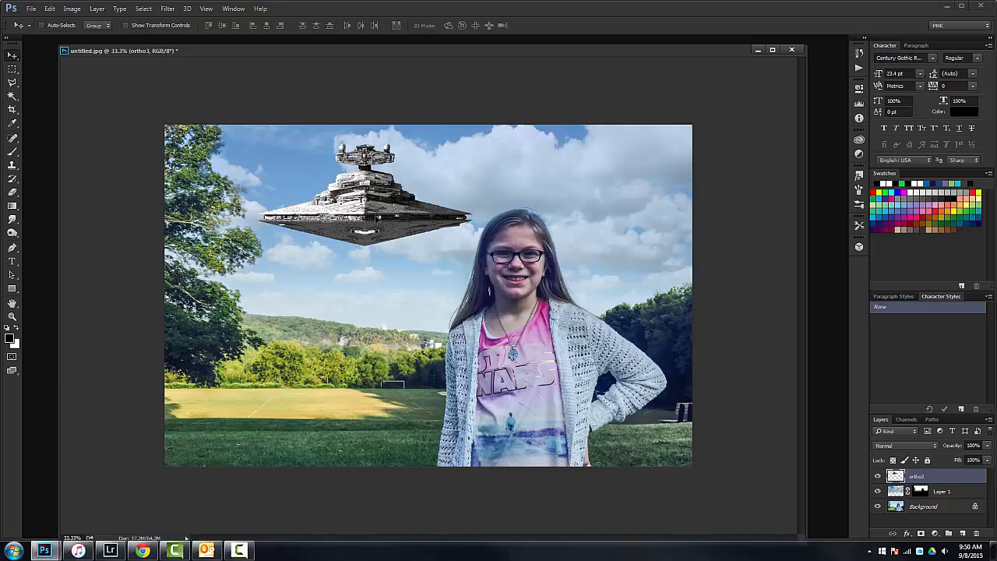
{"action": "left_click_drag", "start_coordinate": [378, 218], "coordinate": [382, 190]}
{"action": "mouse_move", "coordinate": [367, 235]}
{"action": "left_mouse_down"}
{"action": "mouse_move", "coordinate": [365, 244]}
{"action": "mouse_move", "coordinate": [369, 232]}
{"action": "left_mouse_up"}
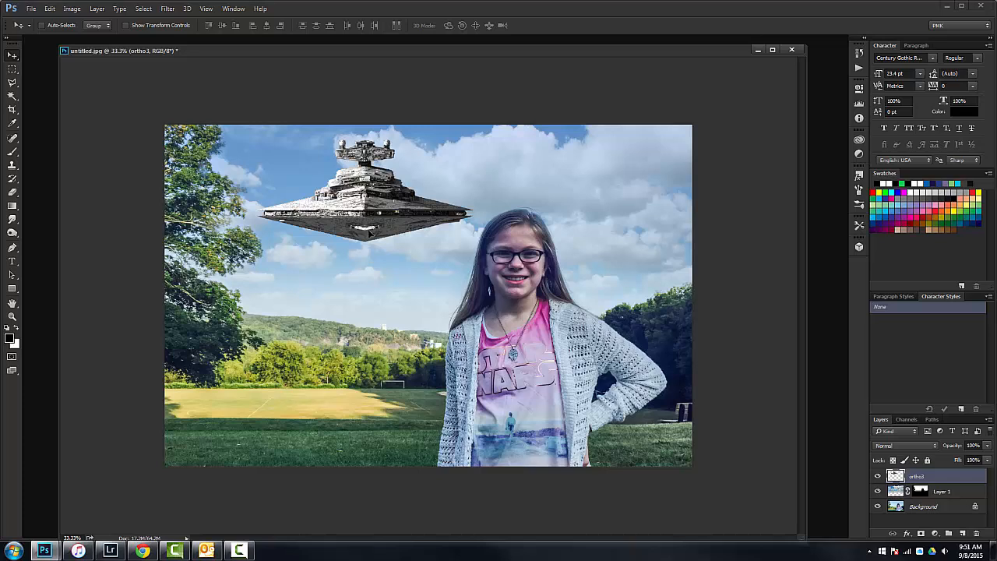
{"action": "mouse_move", "coordinate": [372, 232]}
{"action": "left_mouse_down"}
{"action": "mouse_move", "coordinate": [376, 221]}
{"action": "mouse_move", "coordinate": [366, 227]}
{"action": "mouse_move", "coordinate": [386, 220]}
{"action": "mouse_move", "coordinate": [382, 230]}
{"action": "left_mouse_up"}
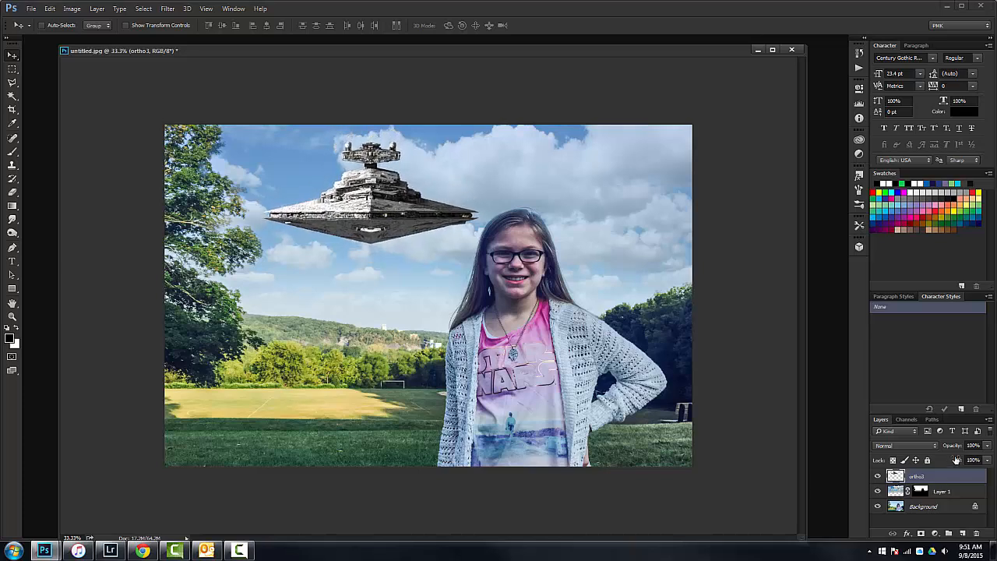
{"action": "left_click_drag", "start_coordinate": [953, 447], "coordinate": [937, 448]}
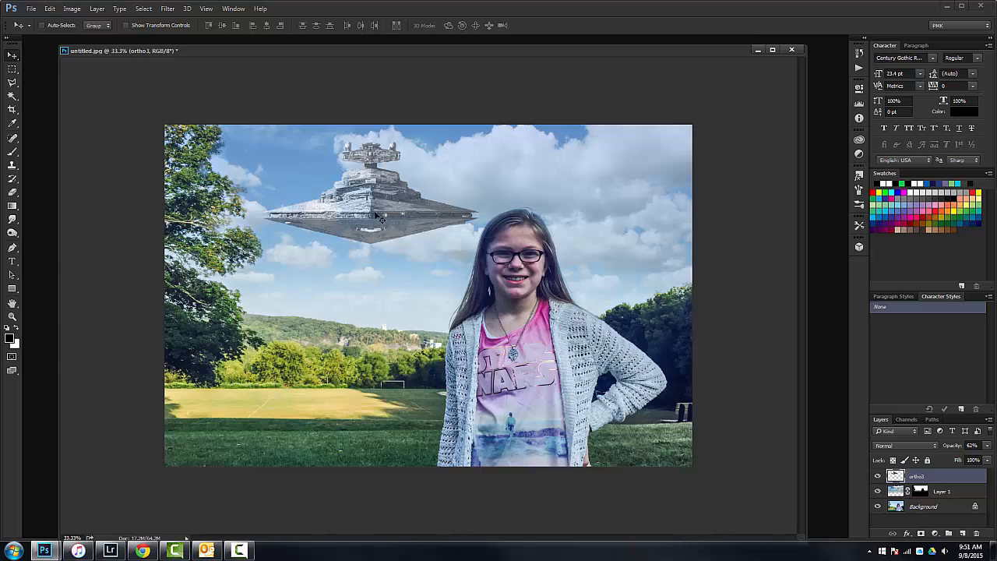
Nudge the spaceship slightly down and left, and hide the clouds behind it by filling its outline with black on Layer 1's mask
{"action": "left_click_drag", "start_coordinate": [374, 210], "coordinate": [370, 217]}
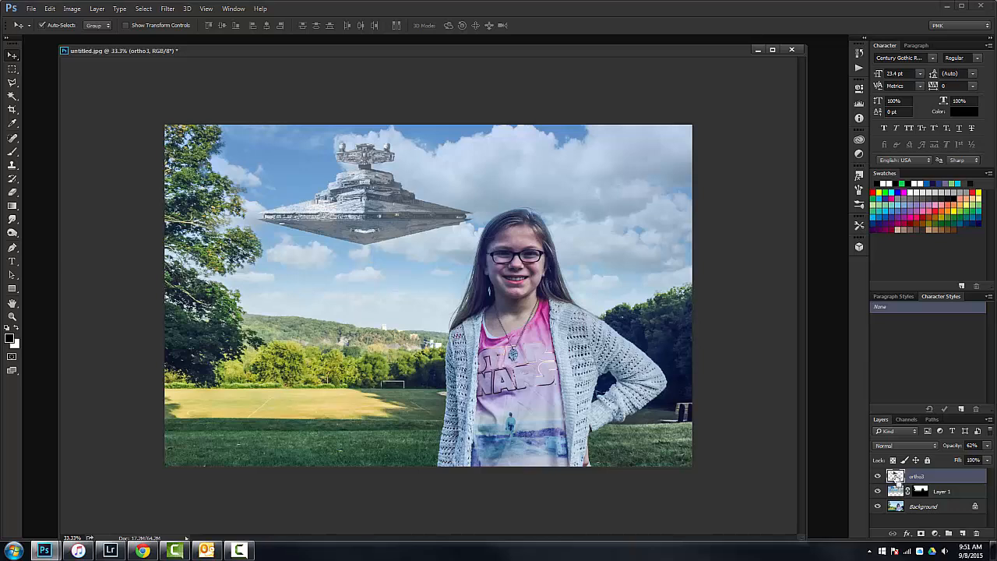
{"action": "left_click", "coordinate": [896, 477], "text": "ctrl"}
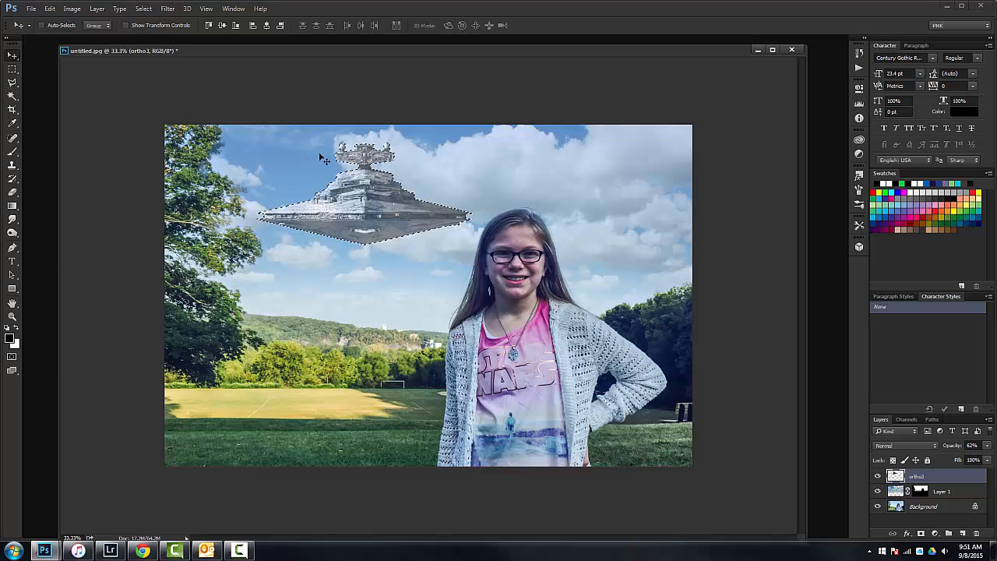
{"action": "left_click", "coordinate": [922, 493]}
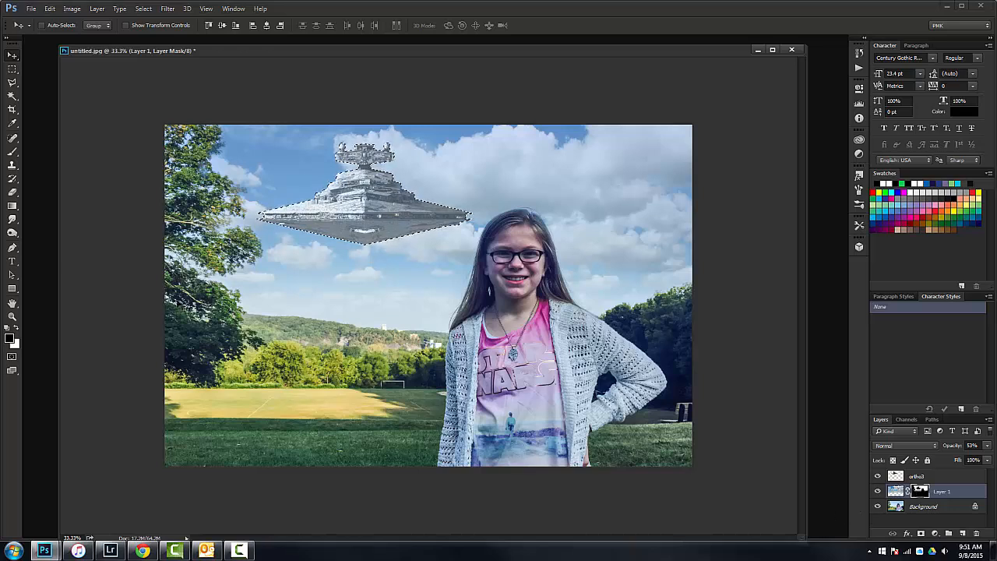
{"action": "key", "text": "ctrl+d"}
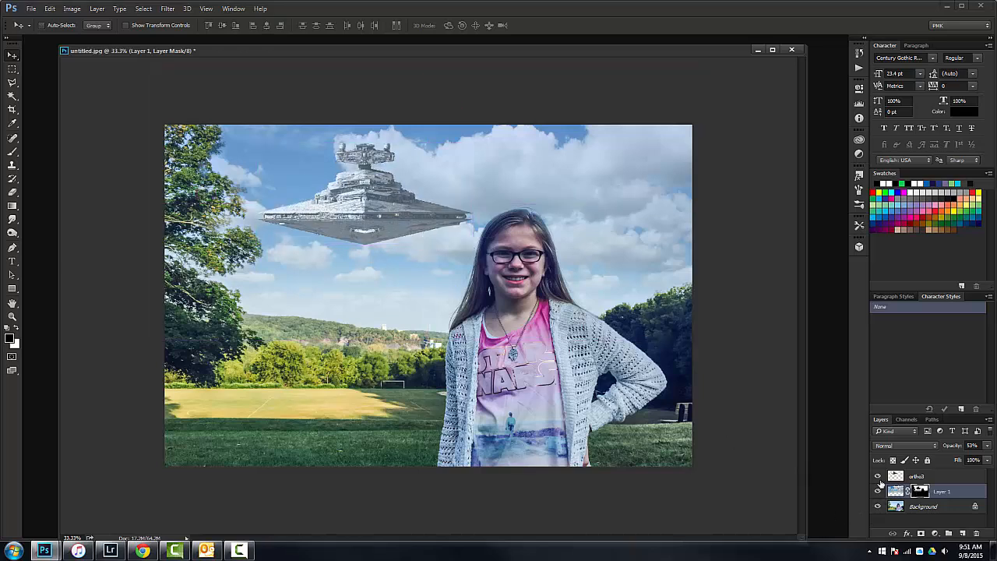
Toggle the ortho3 layer's visibility to examine the spaceship-shaped cut-out in the cloud layer
{"action": "left_click", "coordinate": [879, 476]}
{"action": "left_click", "coordinate": [880, 477]}
{"action": "left_click", "coordinate": [880, 476]}
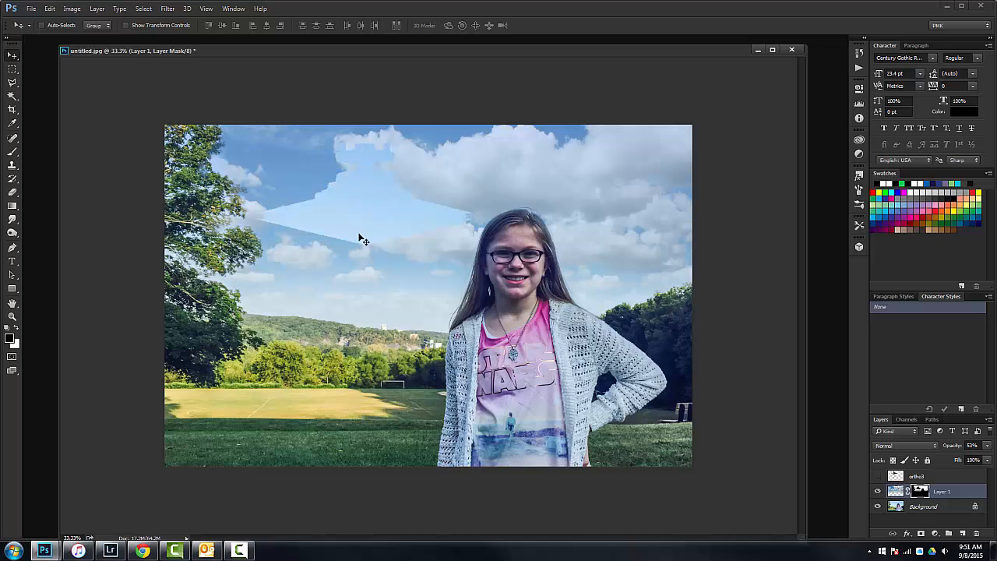
{"action": "left_click", "coordinate": [879, 477]}
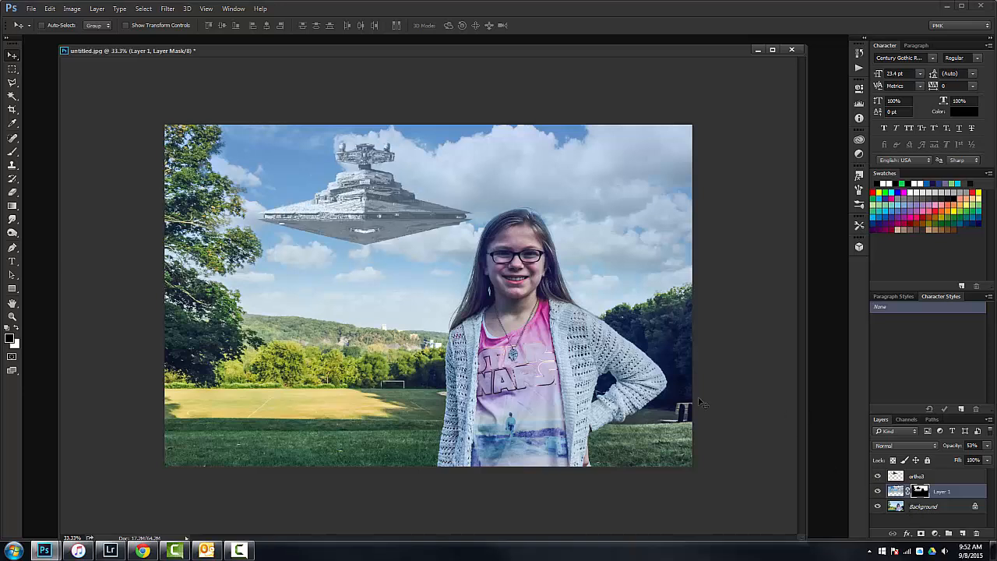
Apply a slight Gaussian Blur to the ortho3 spaceship layer
{"action": "left_click", "coordinate": [952, 477]}
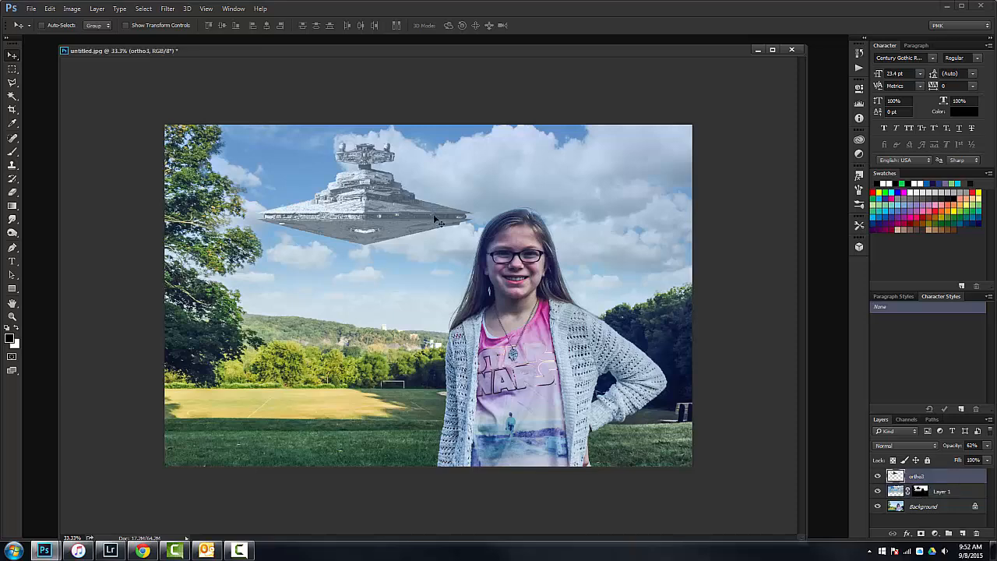
{"action": "left_click", "coordinate": [168, 8]}
{"action": "mouse_move", "coordinate": [203, 126]}
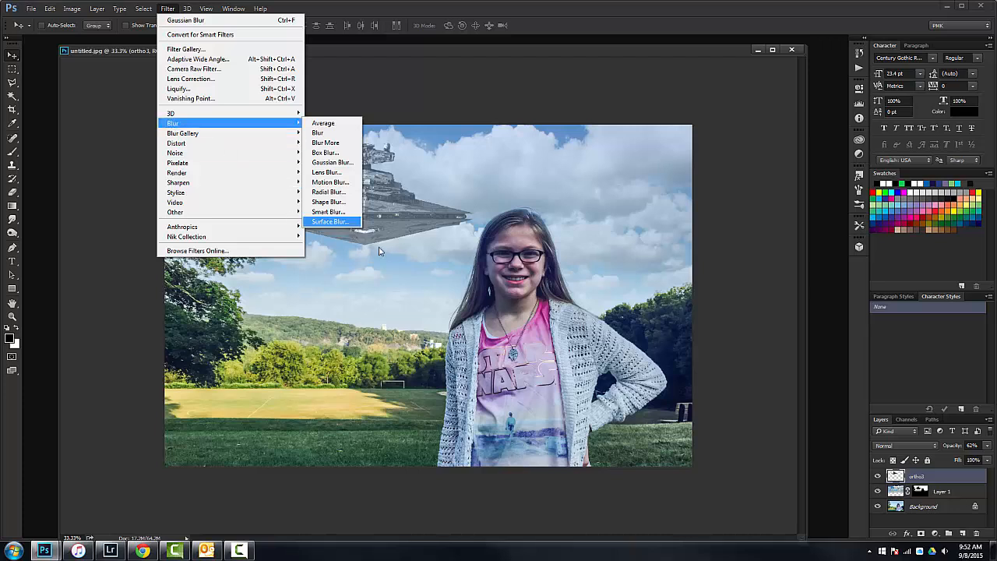
{"action": "mouse_move", "coordinate": [296, 172]}
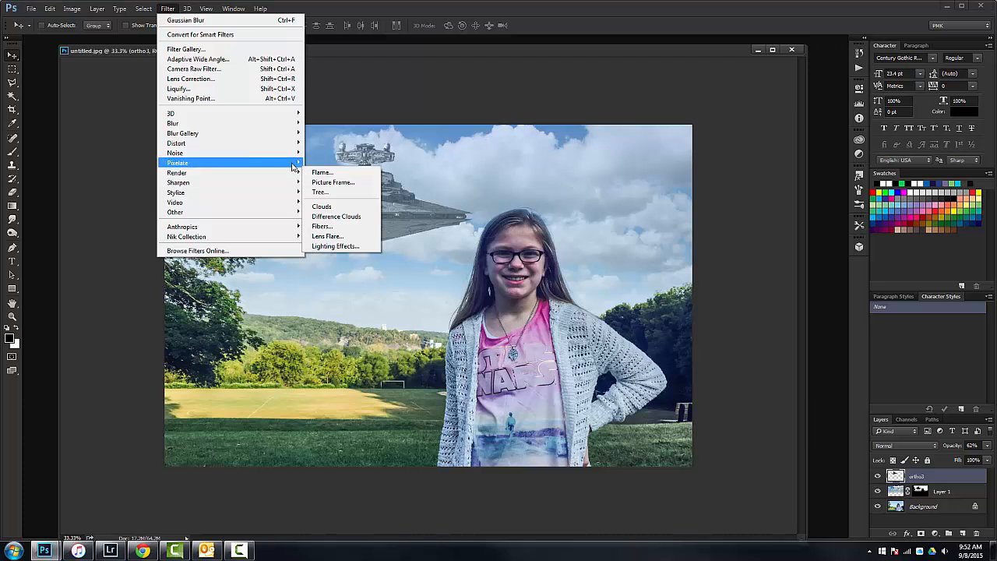
{"action": "left_click", "coordinate": [945, 473]}
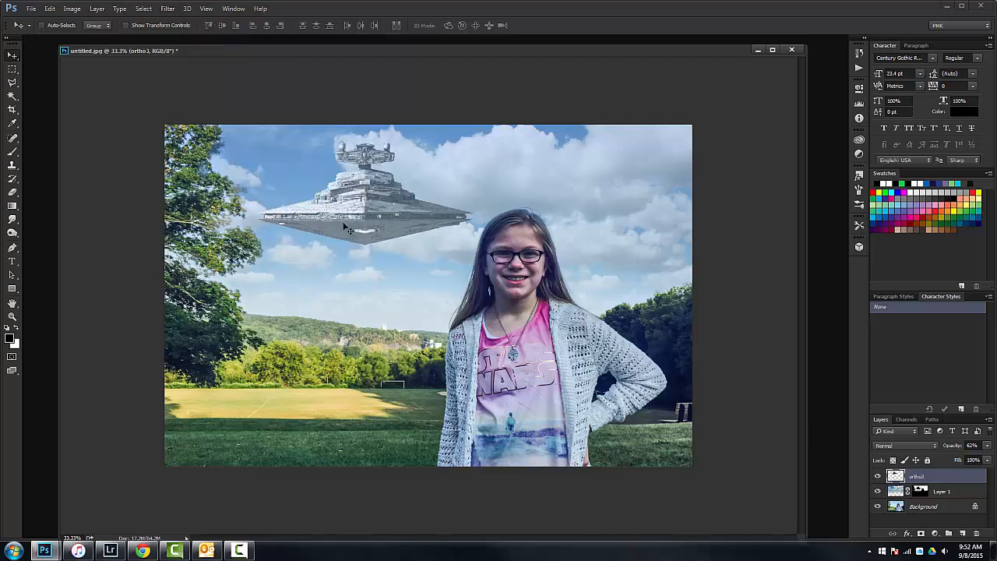
{"action": "left_click", "coordinate": [168, 8]}
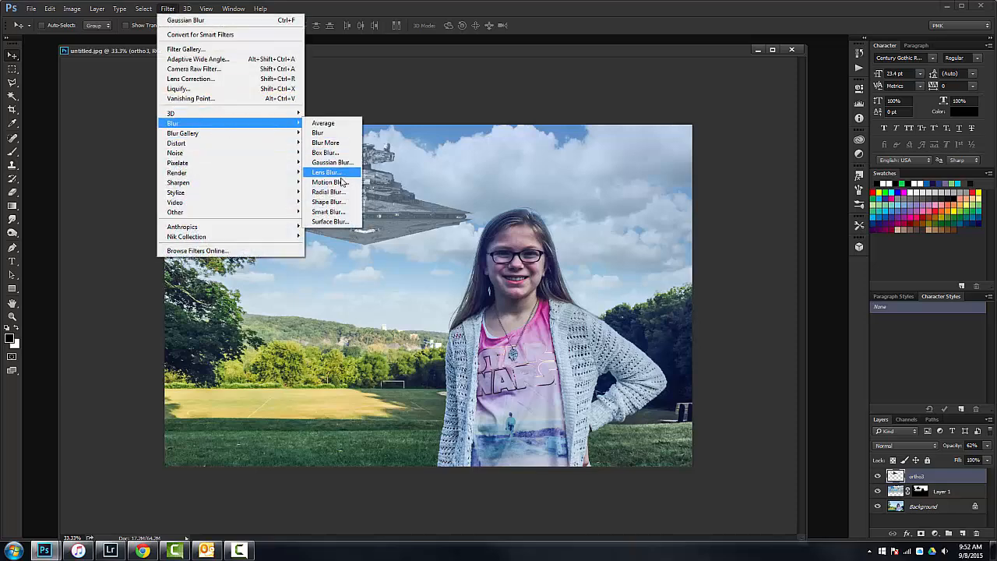
{"action": "left_click", "coordinate": [331, 162]}
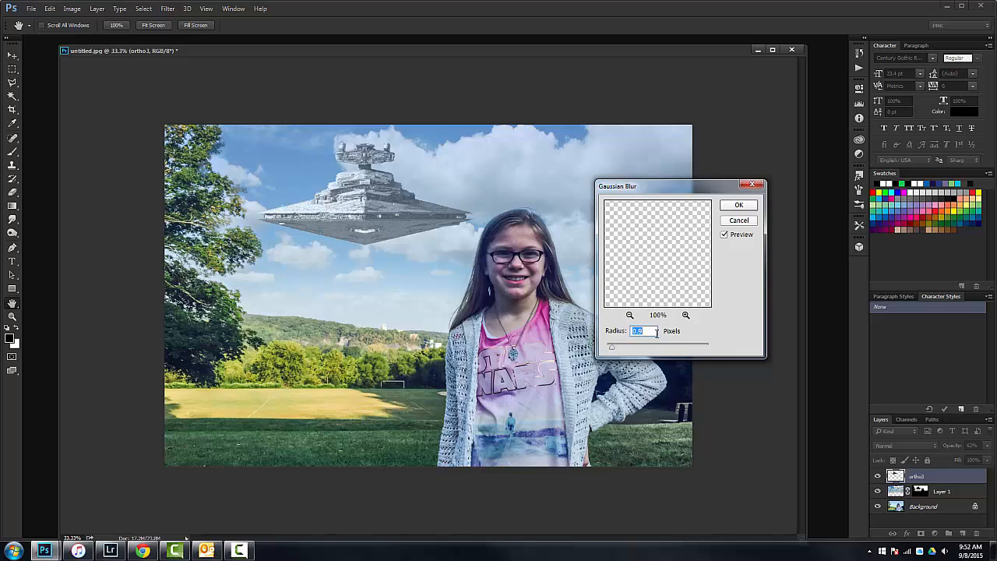
{"action": "key", "text": "Return"}
{"action": "left_click", "coordinate": [738, 206]}
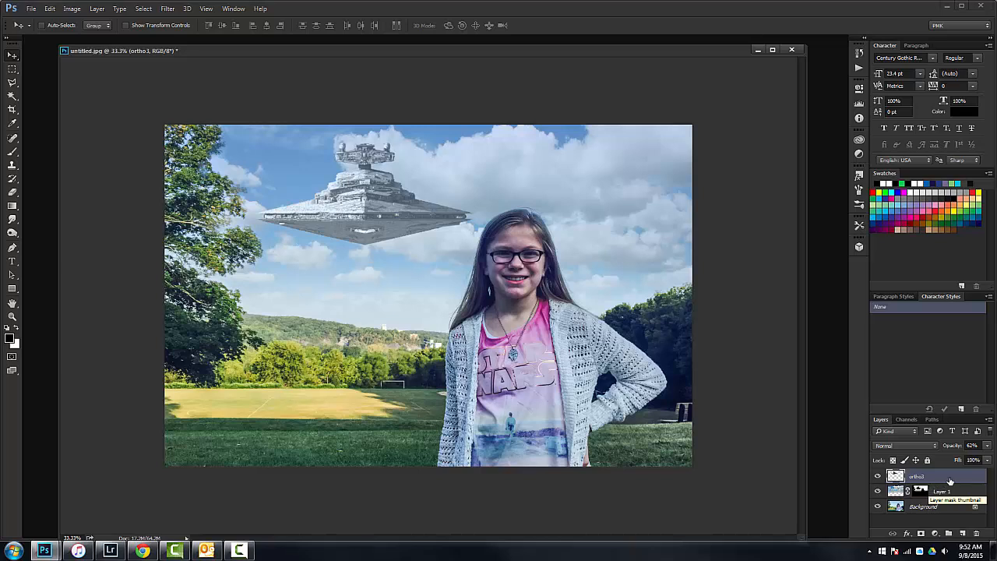
Add a reversed linear Gradient Overlay to the spaceship in Screen mode at 51% opacity and 90° angle, with a reduced scale
{"action": "left_click", "coordinate": [907, 534]}
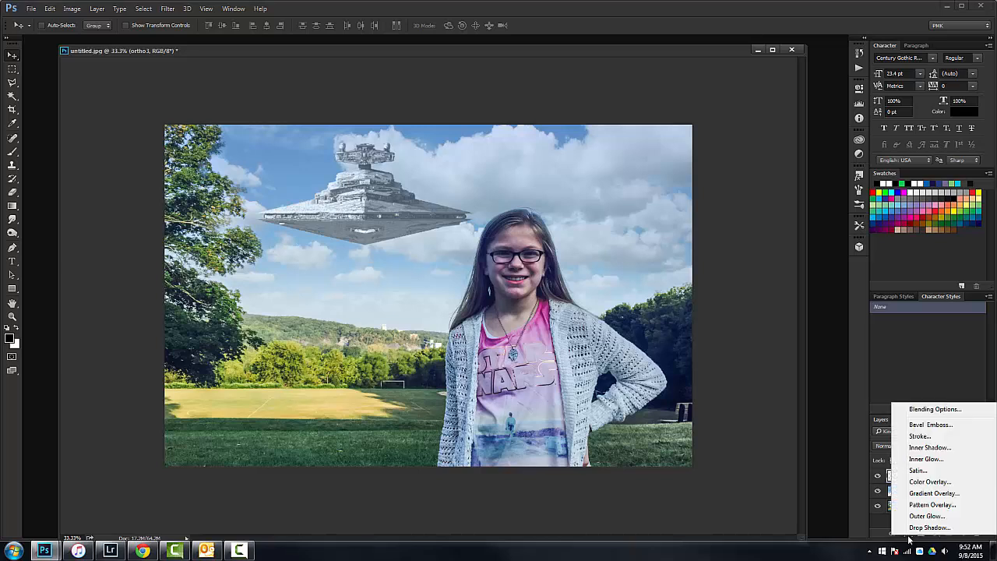
{"action": "left_click", "coordinate": [933, 493]}
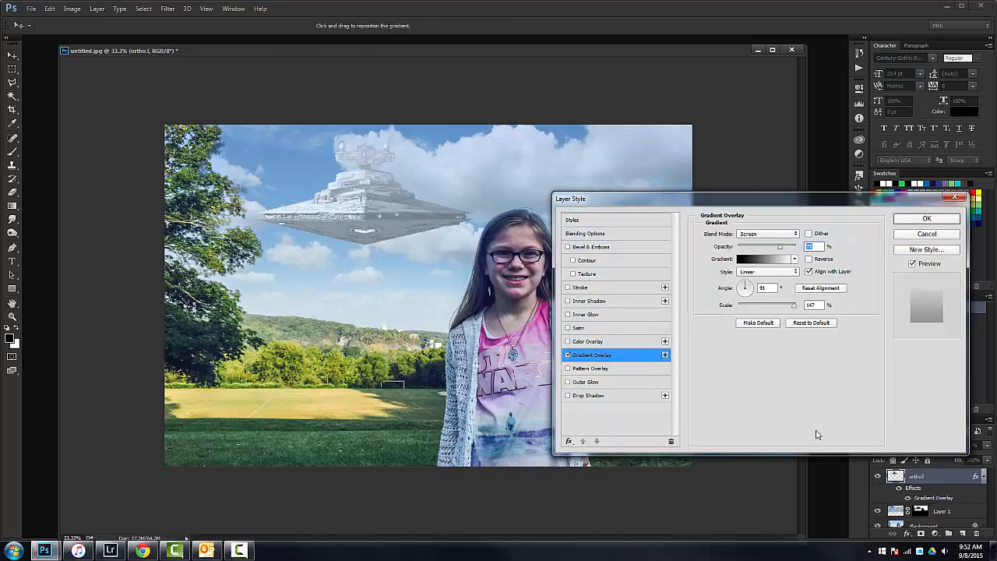
{"action": "left_click", "coordinate": [747, 282]}
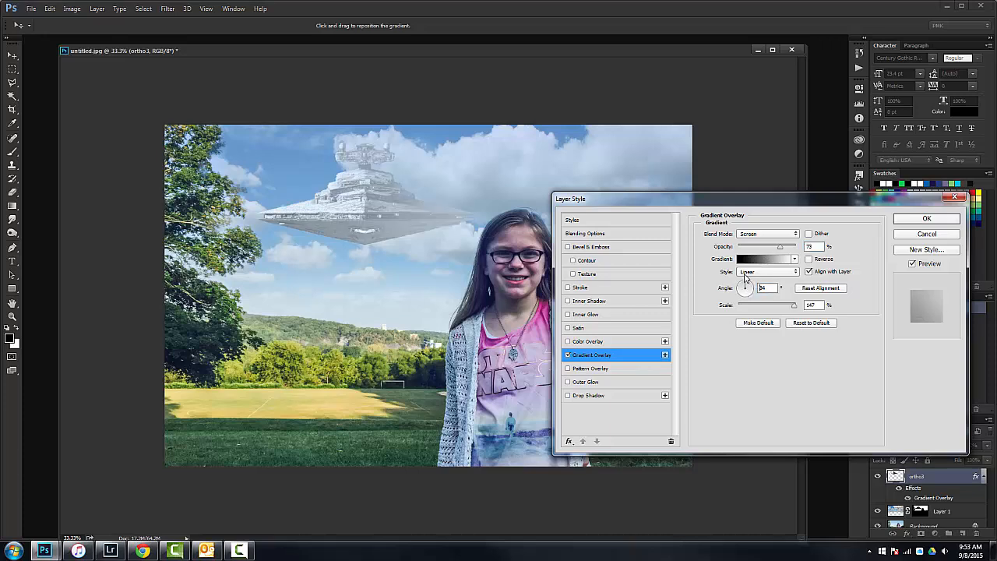
{"action": "left_click", "coordinate": [746, 283]}
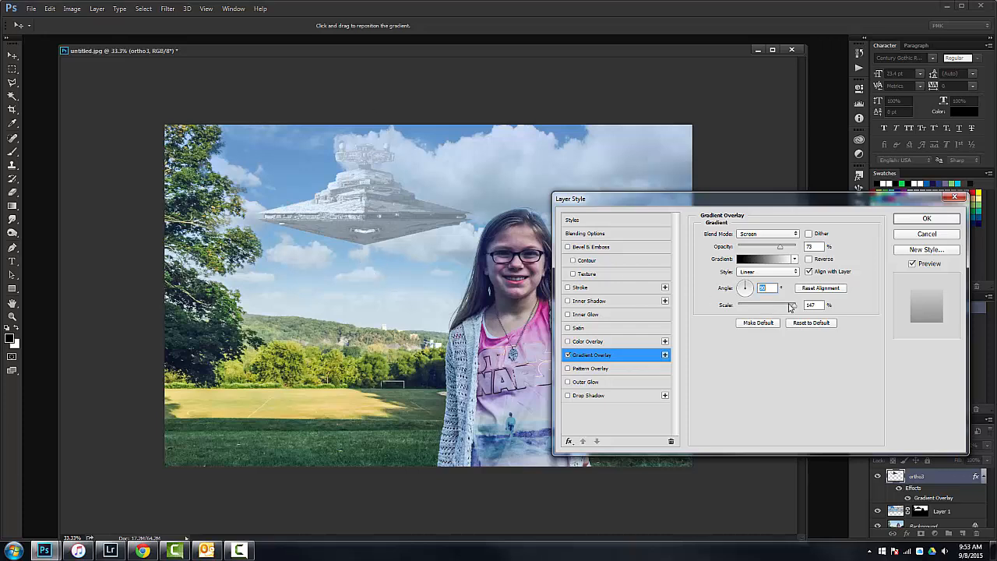
{"action": "left_click", "coordinate": [808, 259]}
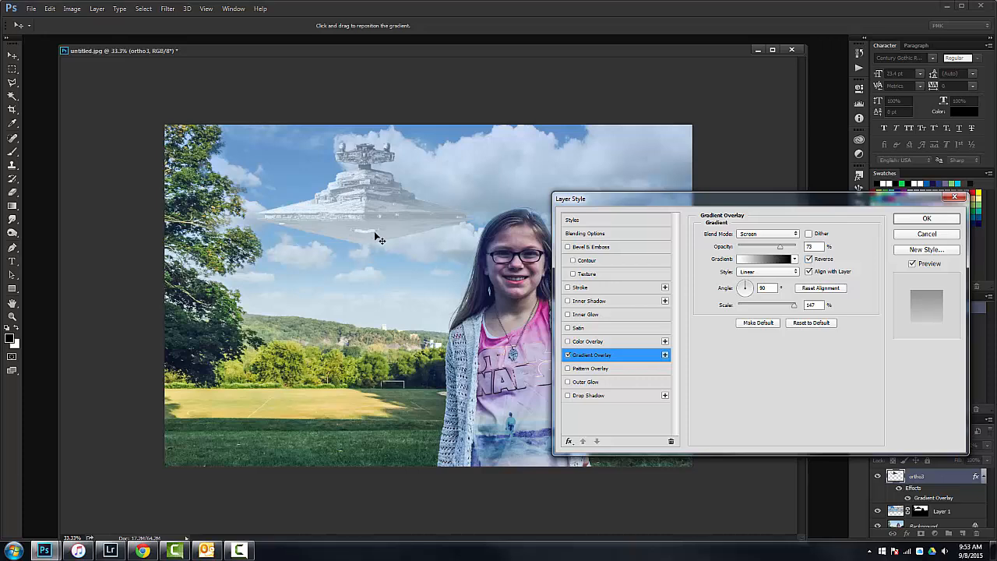
{"action": "left_click_drag", "start_coordinate": [780, 247], "coordinate": [768, 249]}
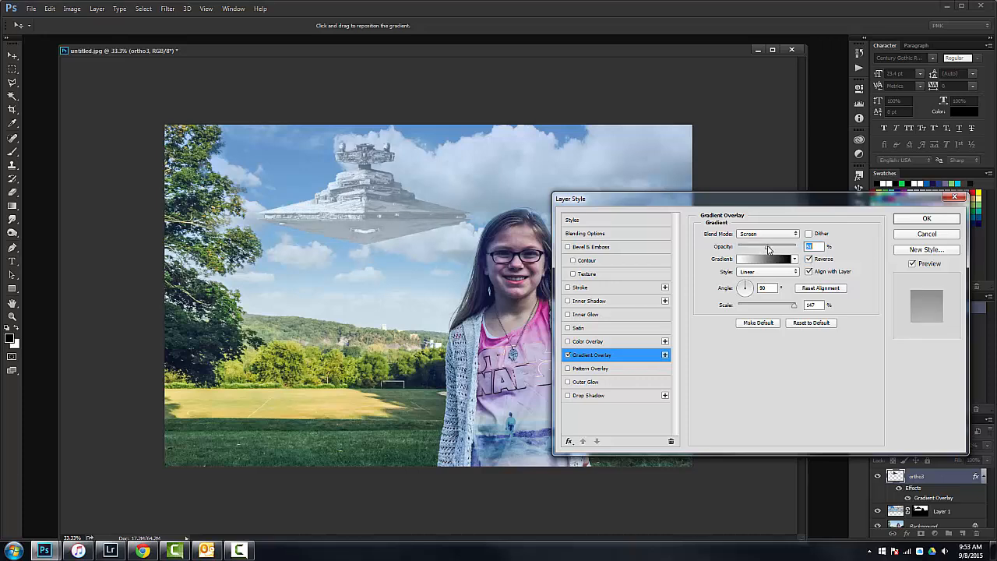
{"action": "left_click_drag", "start_coordinate": [794, 306], "coordinate": [758, 304]}
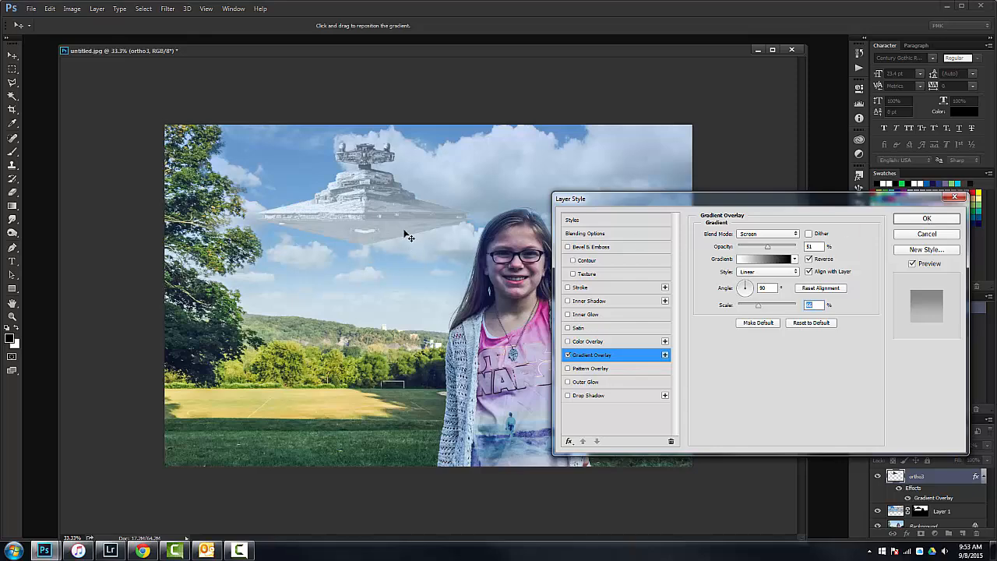
{"action": "left_click", "coordinate": [928, 220]}
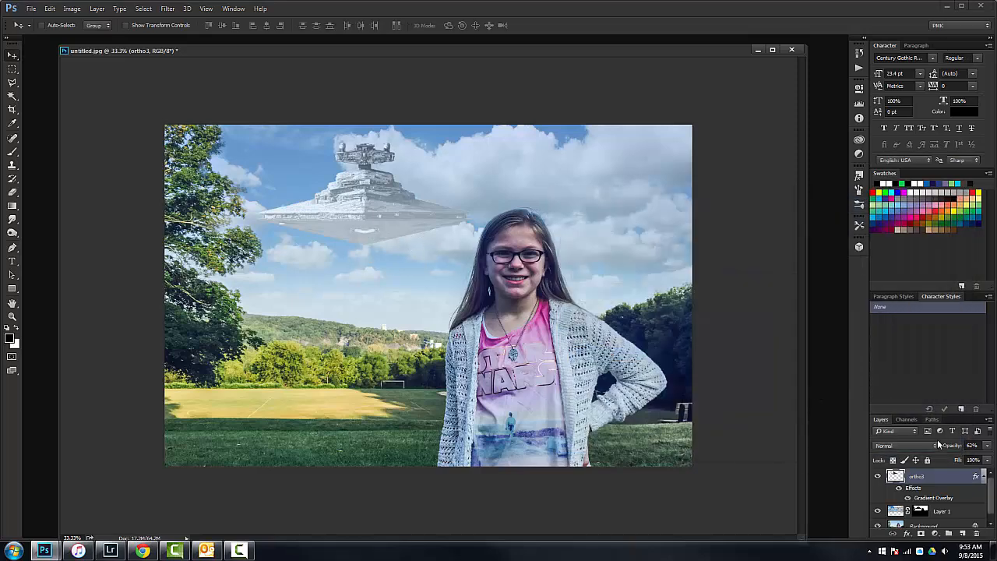
Set the ortho3 spaceship layer's opacity to 60%
{"action": "left_click", "coordinate": [948, 449]}
{"action": "key", "text": "Return"}
{"action": "mouse_move", "coordinate": [944, 448]}
{"action": "left_mouse_down"}
{"action": "mouse_move", "coordinate": [967, 447]}
{"action": "mouse_move", "coordinate": [948, 448]}
{"action": "left_mouse_up"}
{"action": "key", "text": "Return"}
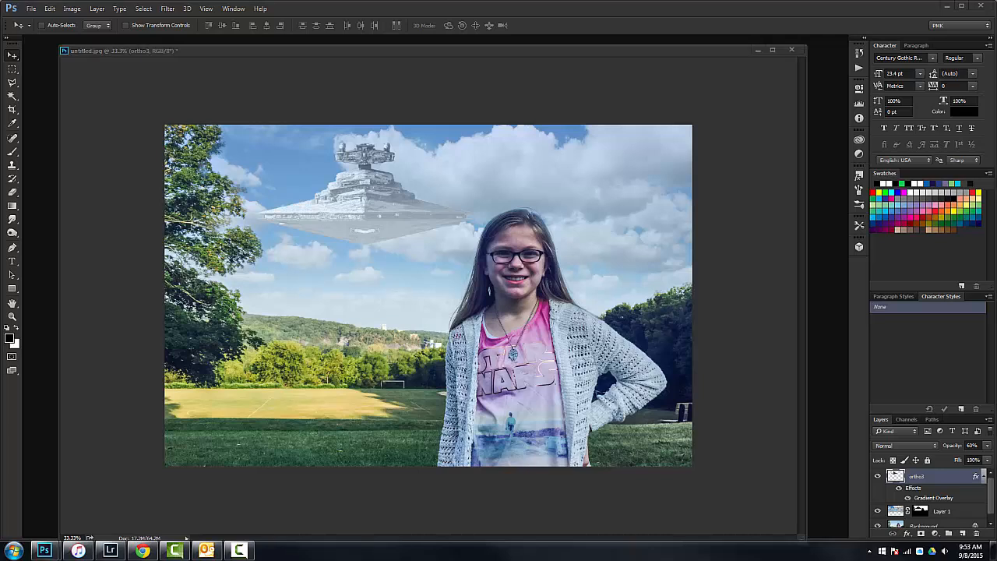
Place the Death Star image scaled down in the portrait's upper-right sky, partly beyond the canvas edges
{"action": "left_click_drag", "start_coordinate": [585, 199], "coordinate": [585, 199]}
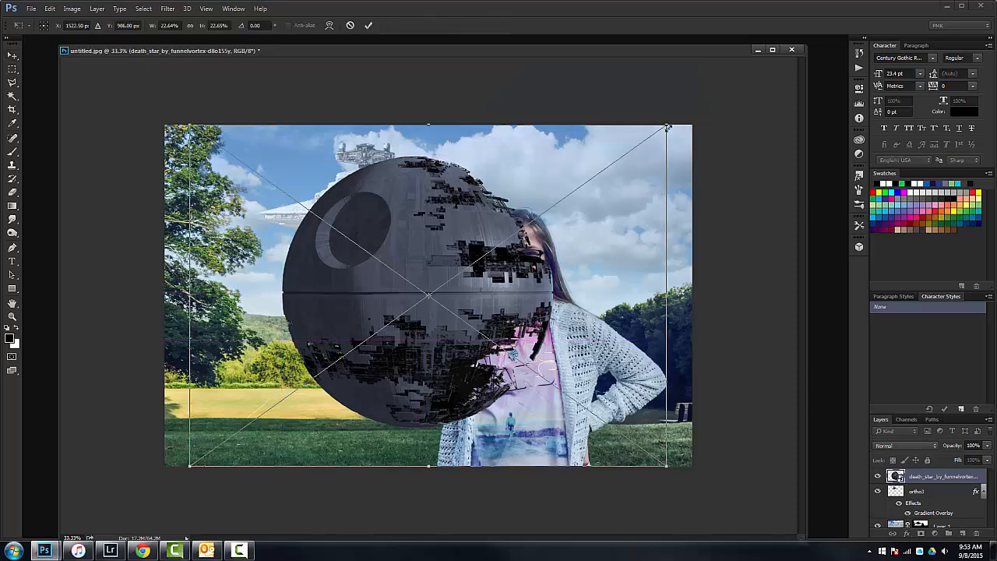
{"action": "left_click_drag", "start_coordinate": [668, 126], "coordinate": [585, 195]}
{"action": "key", "text": "Return"}
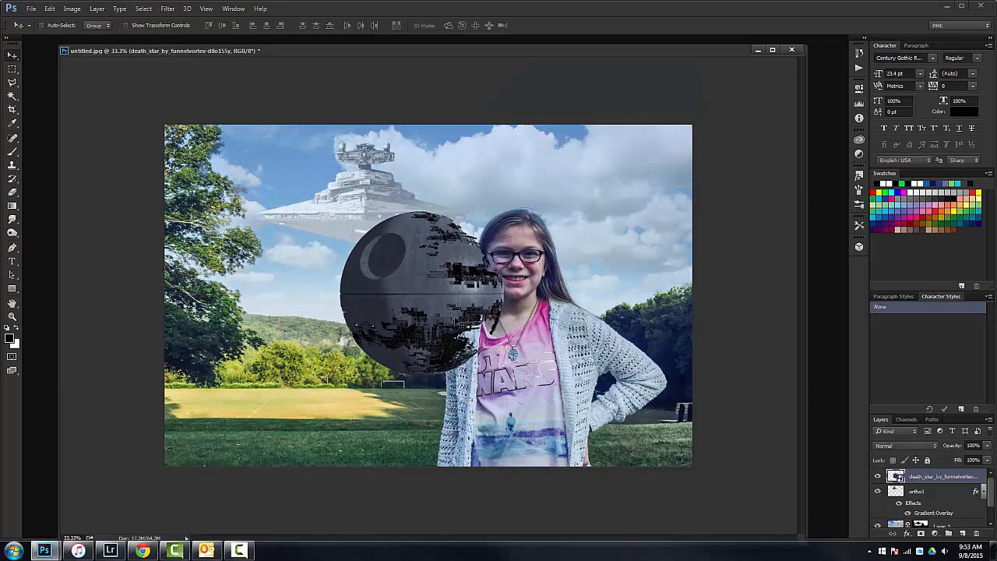
{"action": "left_click_drag", "start_coordinate": [457, 321], "coordinate": [643, 180]}
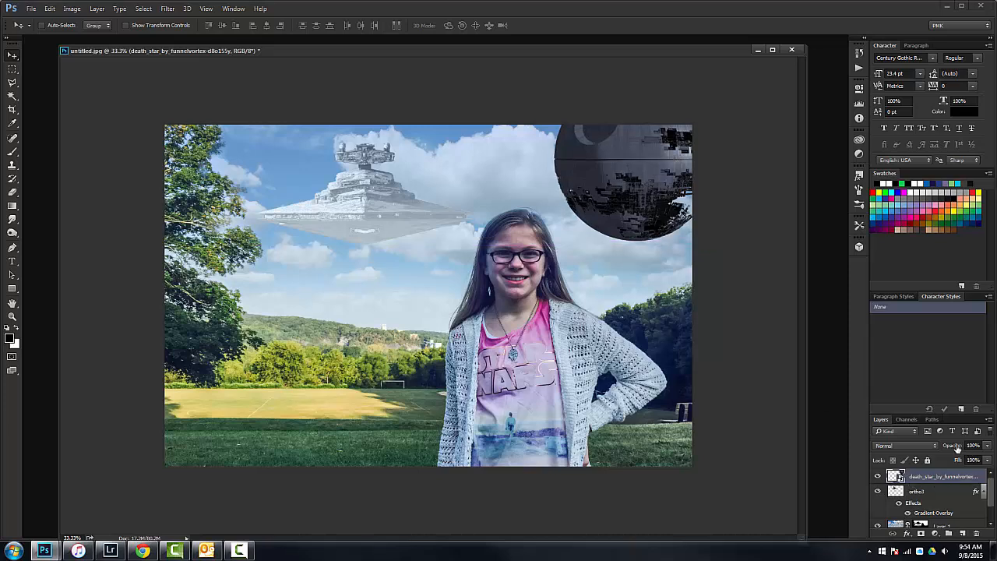
Lower the Death Star layer's opacity to 59% and hide the clouds behind it by filling its outline with black on Layer 1's mask
{"action": "left_click_drag", "start_coordinate": [957, 446], "coordinate": [927, 456]}
{"action": "left_click", "coordinate": [895, 477], "text": "ctrl"}
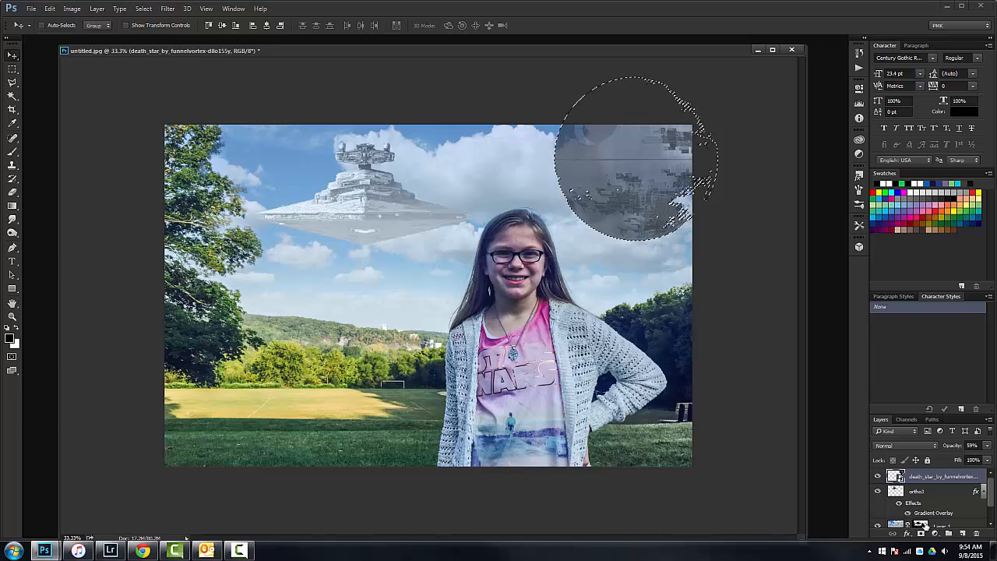
{"action": "left_click", "coordinate": [957, 525]}
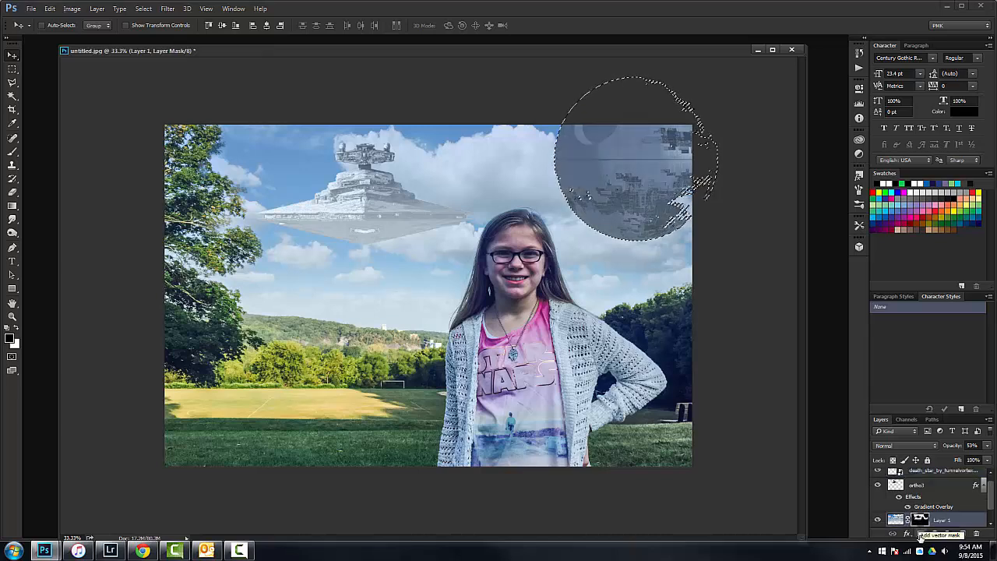
{"action": "key", "text": "ctrl+d"}
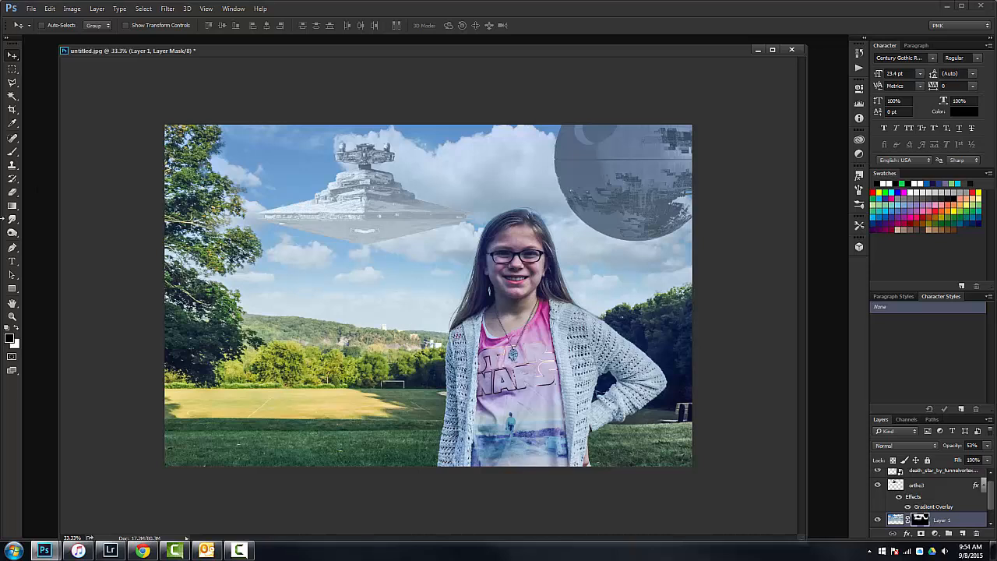
Make the Death Star layer active and choose the 466 px brush preset for the Brush tool
{"action": "left_click", "coordinate": [15, 330]}
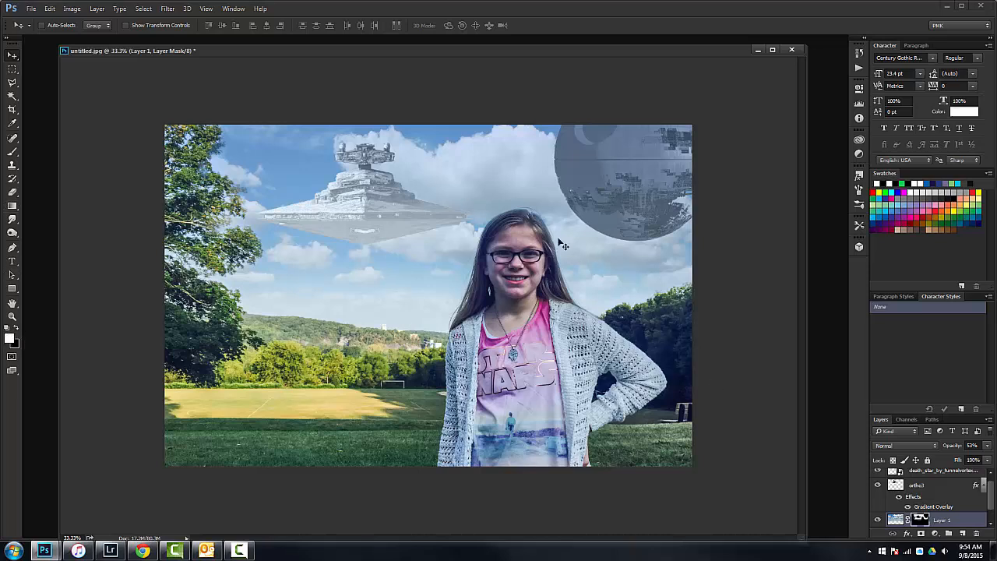
{"action": "left_click", "coordinate": [957, 524]}
{"action": "scroll", "coordinate": [957, 523], "scroll_direction": "up", "scroll_amount": 1}
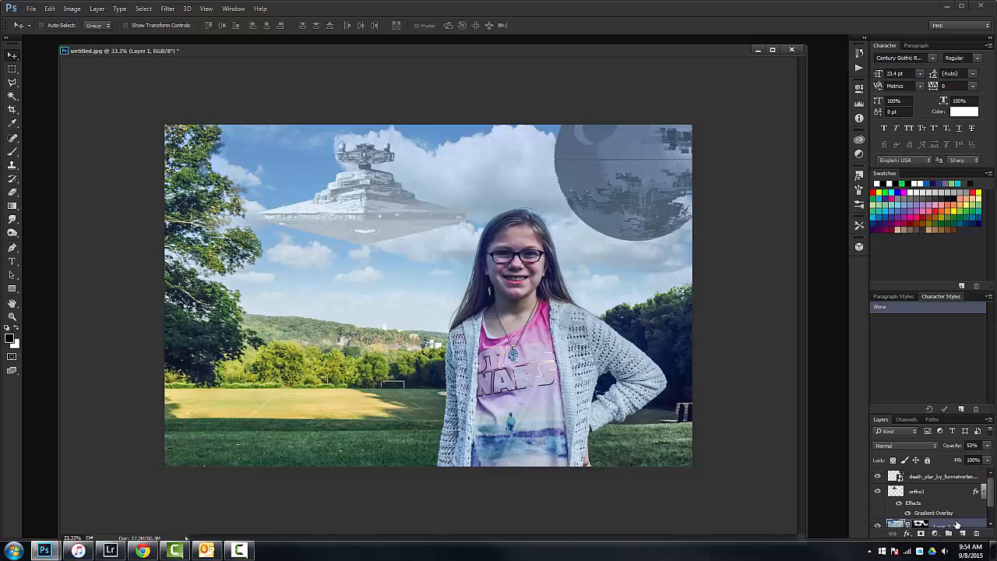
{"action": "left_click", "coordinate": [948, 478]}
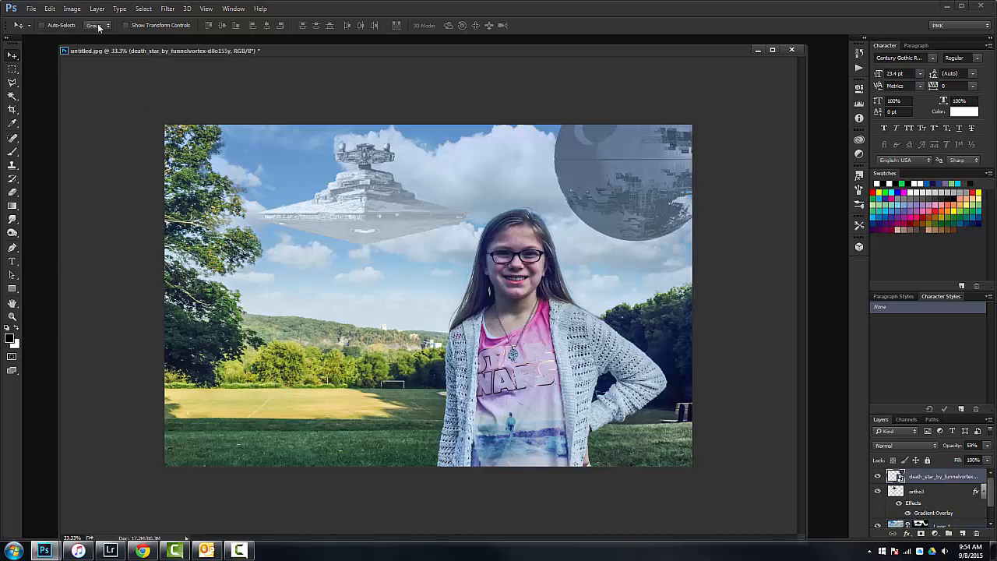
{"action": "left_click", "coordinate": [12, 152]}
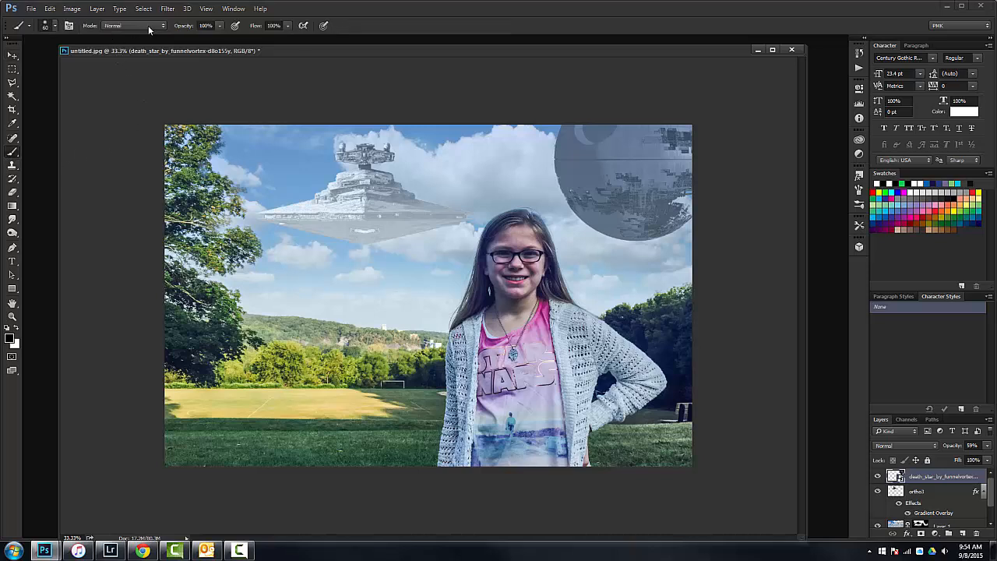
{"action": "left_click", "coordinate": [55, 25]}
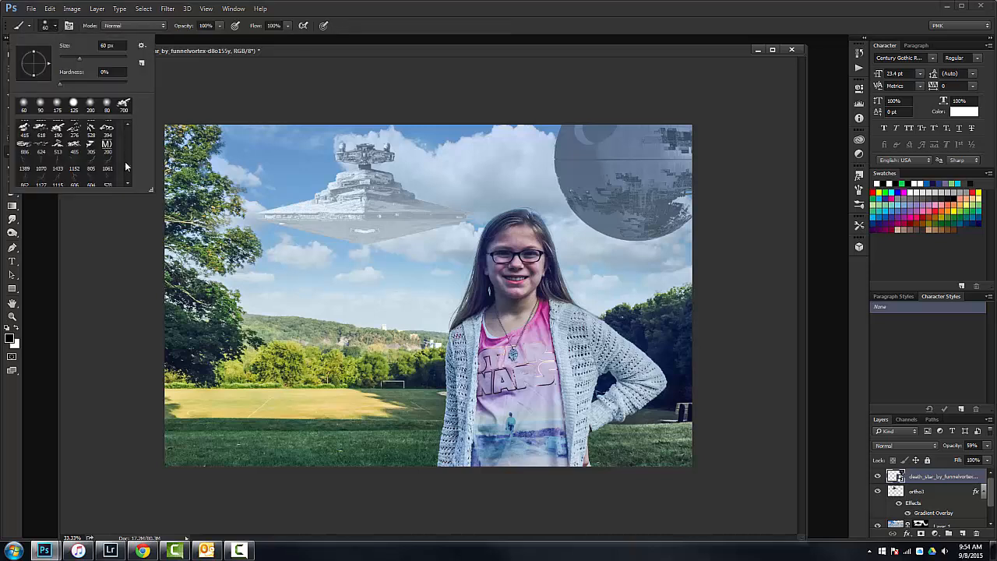
{"action": "scroll", "coordinate": [128, 165], "scroll_direction": "up", "scroll_amount": 2}
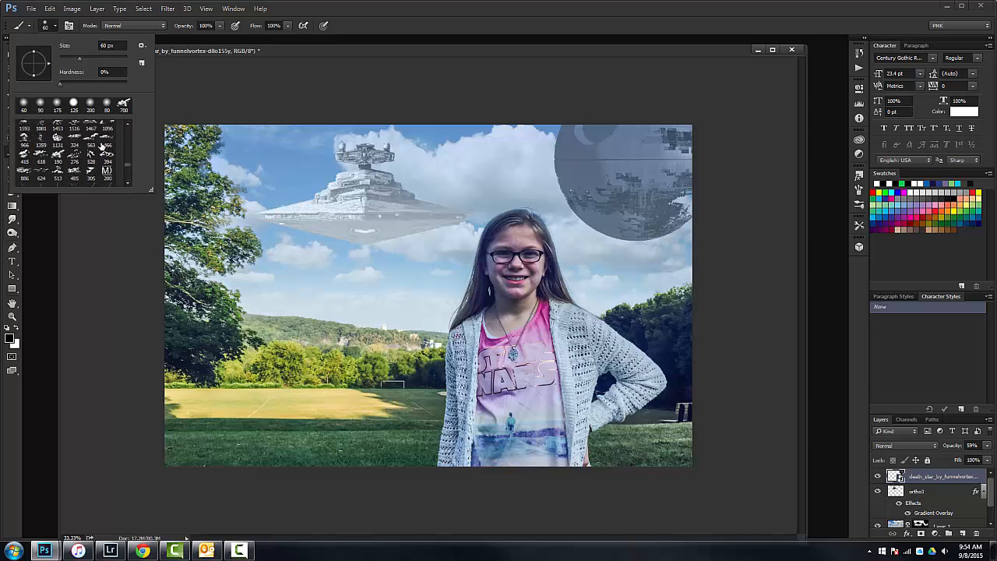
{"action": "left_click", "coordinate": [106, 141]}
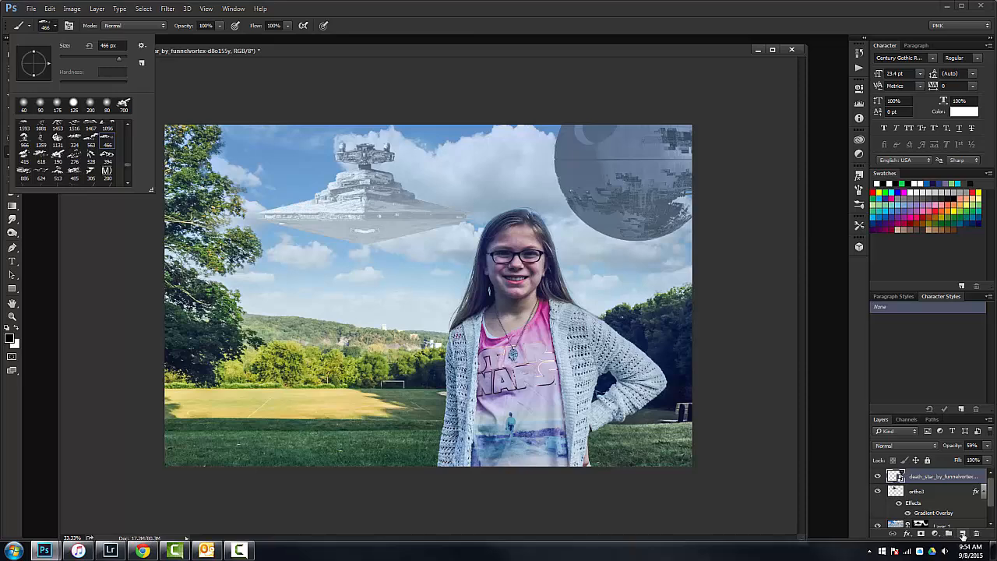
Add a new layer above the Death Star layer and enlarge the cloud brush to 2500 px
{"action": "left_click", "coordinate": [963, 534]}
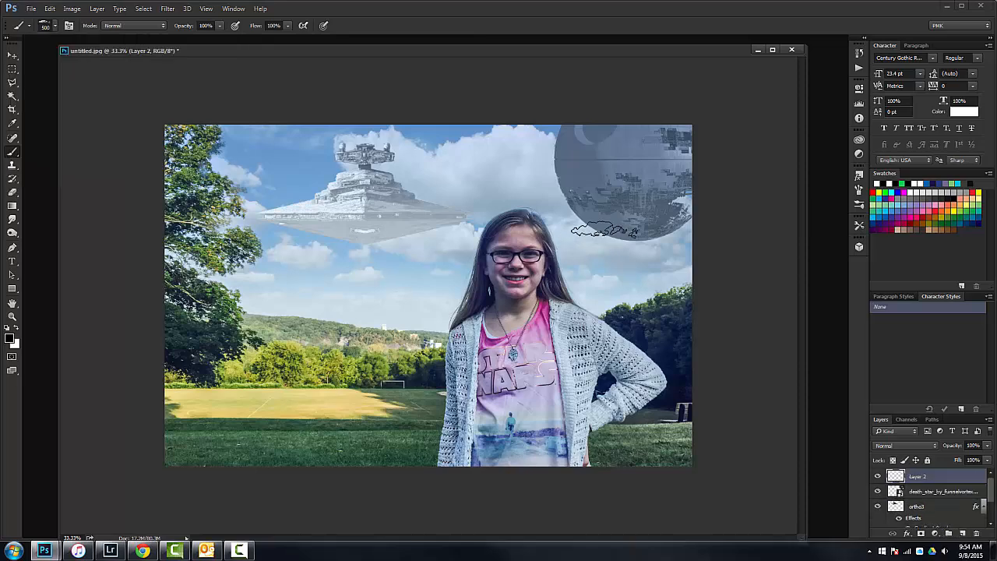
{"action": "key", "text": "bracketright"}
{"action": "key", "text": "bracketright"}
{"action": "key", "text": "bracketright"}
{"action": "key", "text": "bracketright"}
{"action": "key", "text": "bracketright"}
{"action": "key", "text": "bracketright"}
{"action": "key", "text": "bracketright"}
{"action": "key", "text": "bracketright"}
{"action": "key", "text": "bracketright"}
{"action": "key", "text": "bracketright"}
{"action": "key", "text": "bracketright"}
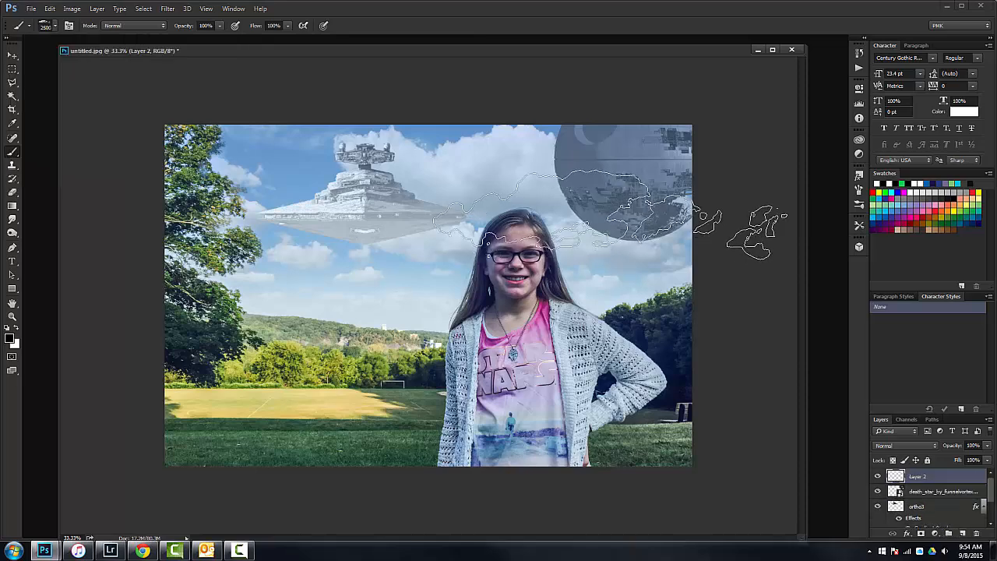
Try a black cloud stamp over the lower Death Star, undo it, and swap the foreground colour to white
{"action": "left_click", "coordinate": [611, 215]}
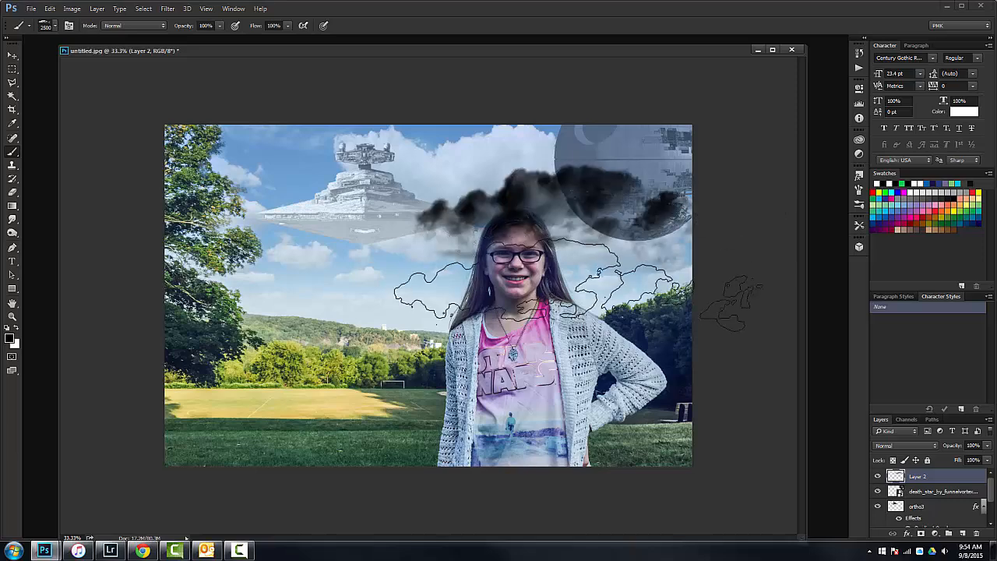
{"action": "key", "text": "ctrl+z"}
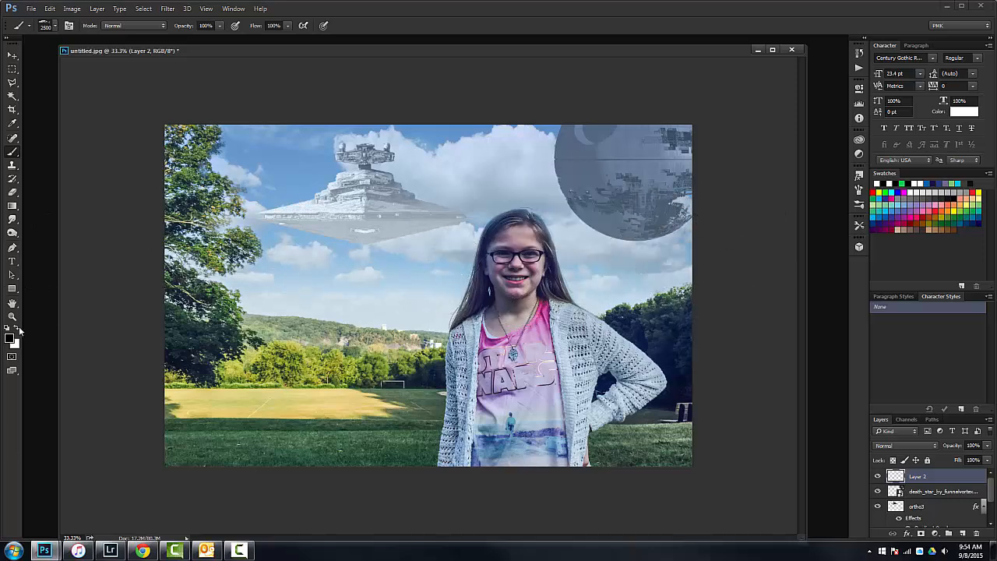
{"action": "left_click", "coordinate": [19, 330]}
Stamp overlapping white clouds on Layer 2 across the Death Star's lower half and the sky beside the girl, undoing unwanted stamps
{"action": "left_click", "coordinate": [631, 212]}
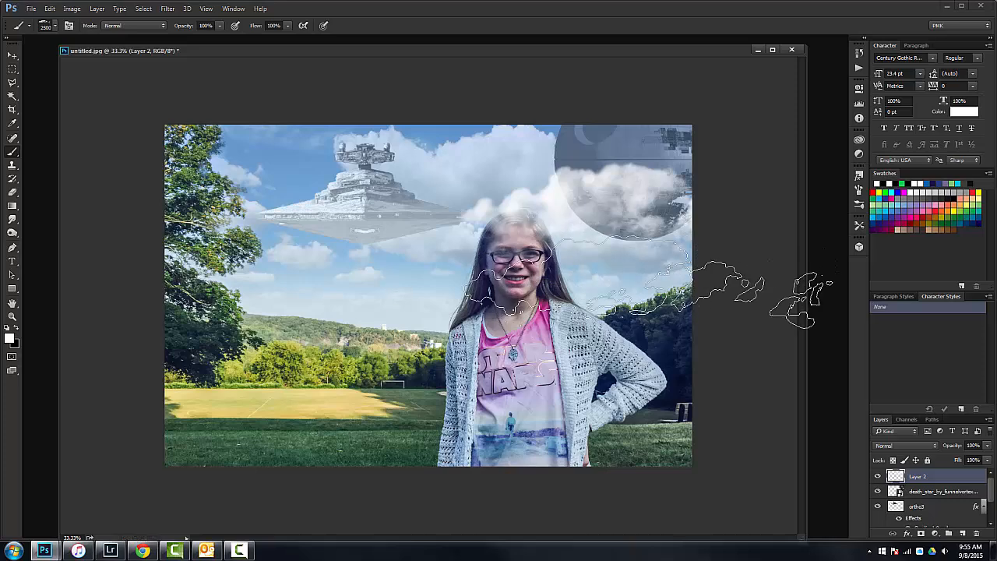
{"action": "key", "text": "ctrl+z"}
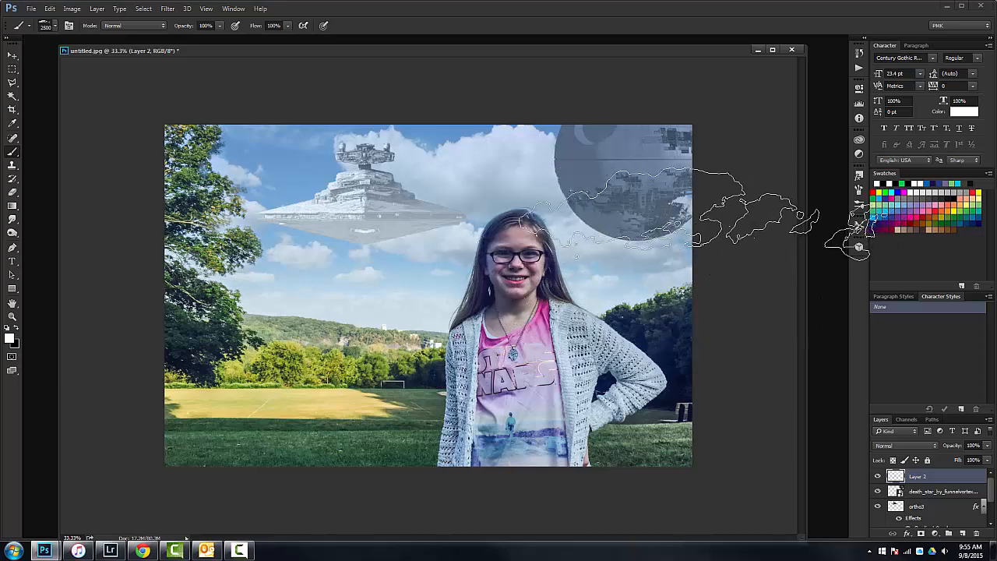
{"action": "left_click", "coordinate": [692, 214]}
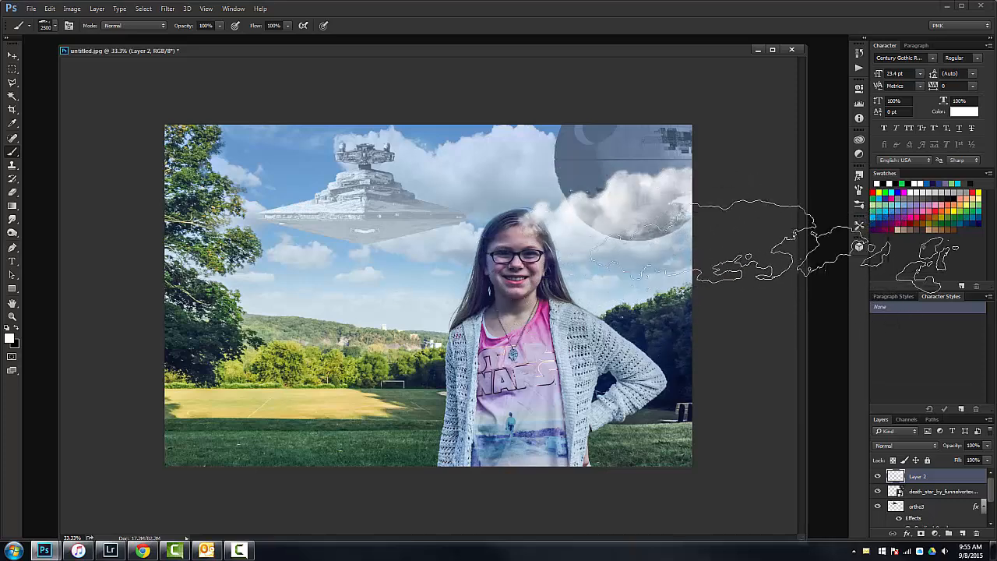
{"action": "left_click", "coordinate": [728, 222]}
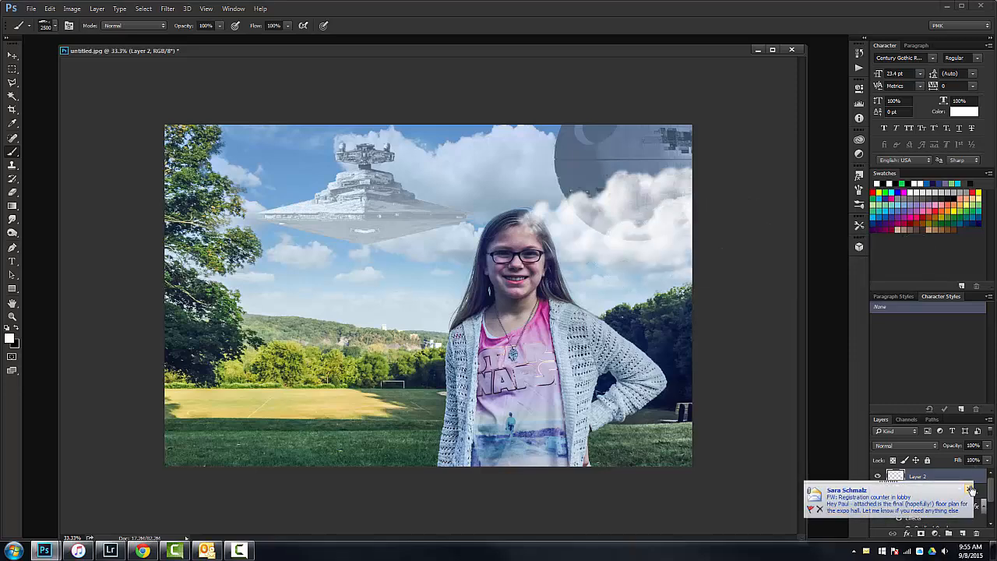
{"action": "left_click", "coordinate": [971, 488]}
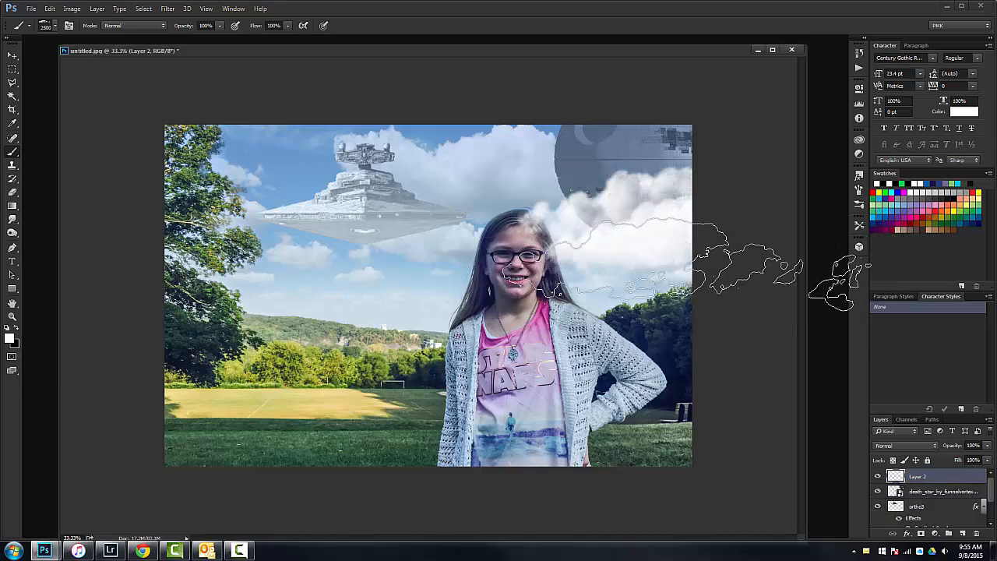
{"action": "key", "text": "ctrl+z"}
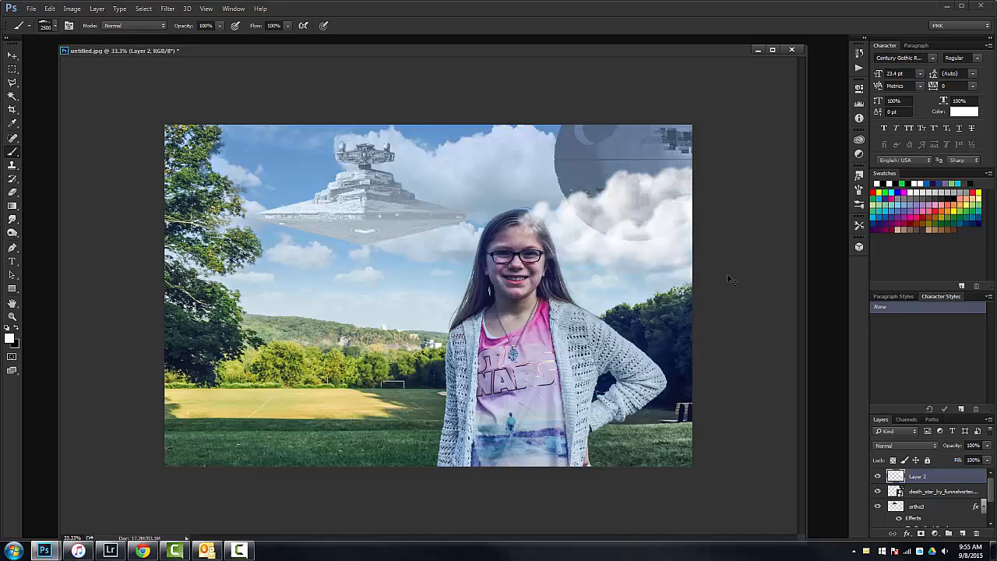
Add another new layer above the cloud layer and set its opacity to 73%
{"action": "left_click", "coordinate": [962, 534]}
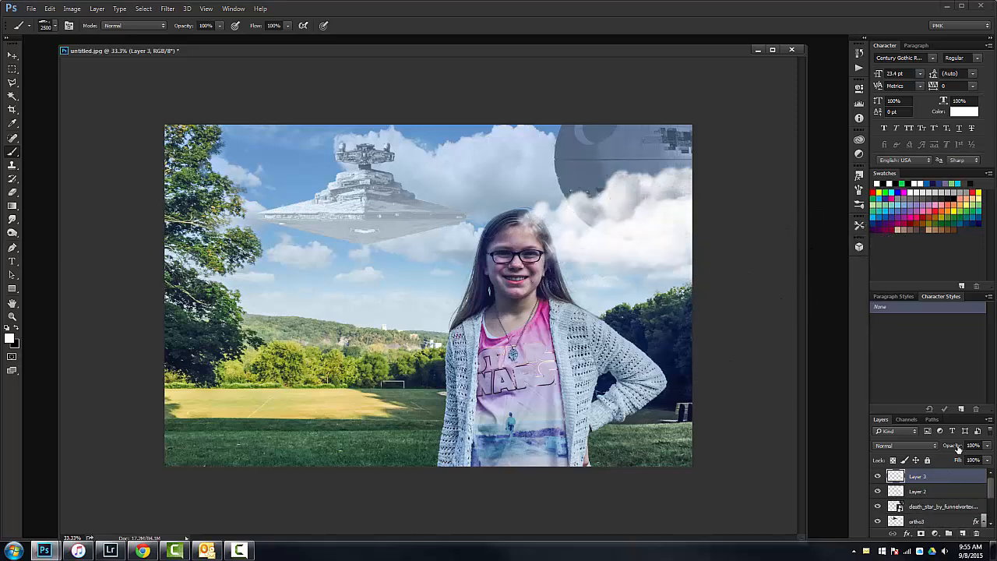
{"action": "left_click", "coordinate": [955, 447]}
{"action": "type", "text": "73"}
{"action": "key", "text": "Return"}
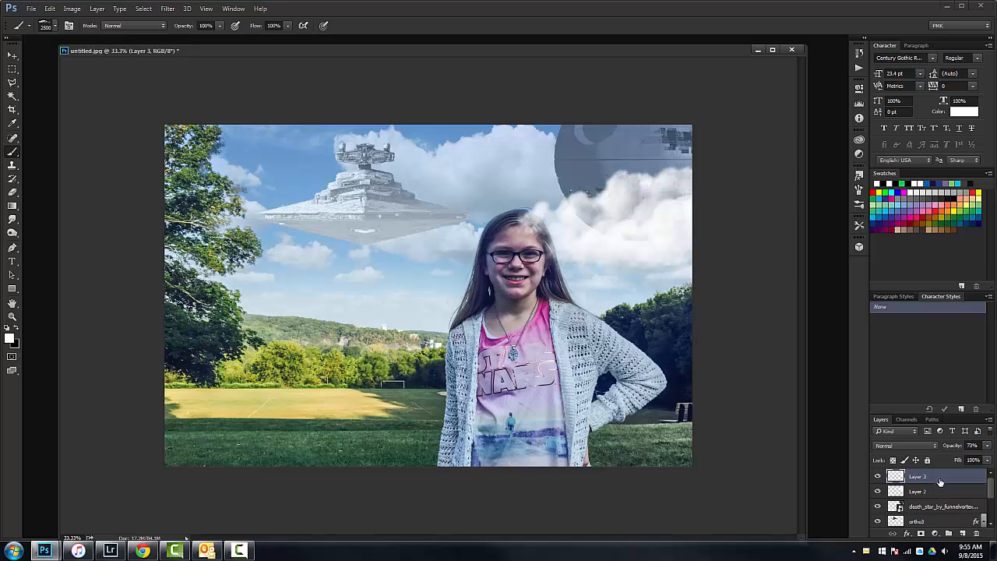
Erase Layer 2's cloud from the girl's hair and face with the Eraser enlarged to 175 px, and make Layer 3 active
{"action": "left_click", "coordinate": [919, 491]}
{"action": "left_click", "coordinate": [895, 491], "text": "ctrl"}
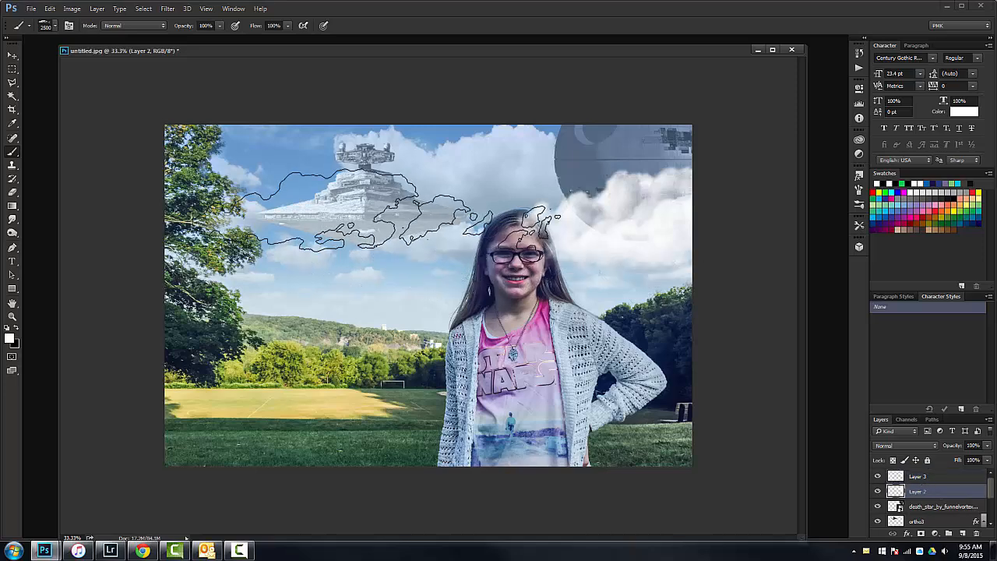
{"action": "key", "text": "e"}
{"action": "key", "text": "bracketright"}
{"action": "key", "text": "bracketright"}
{"action": "key", "text": "bracketright"}
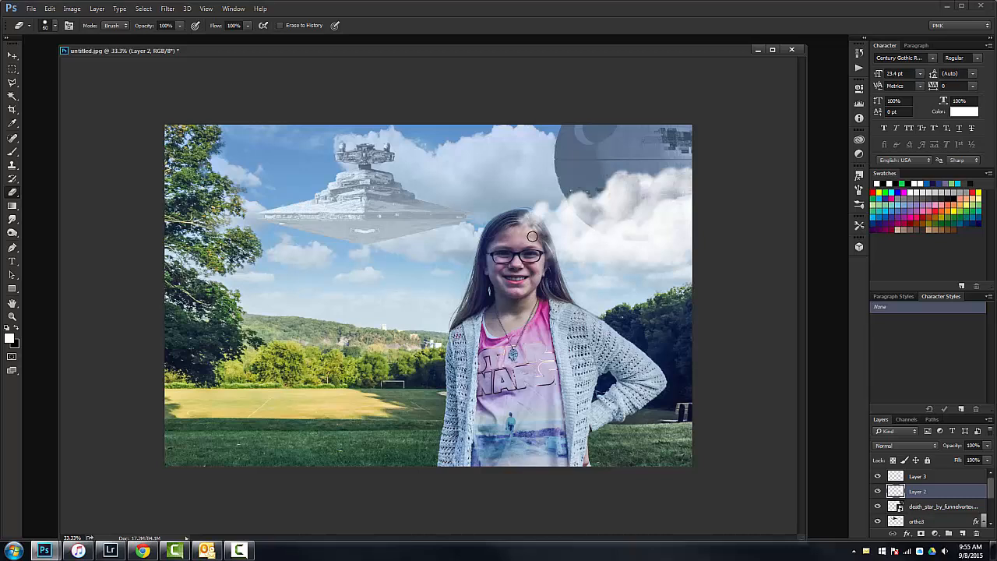
{"action": "key", "text": "bracketright"}
{"action": "key", "text": "bracketright"}
{"action": "key", "text": "bracketright"}
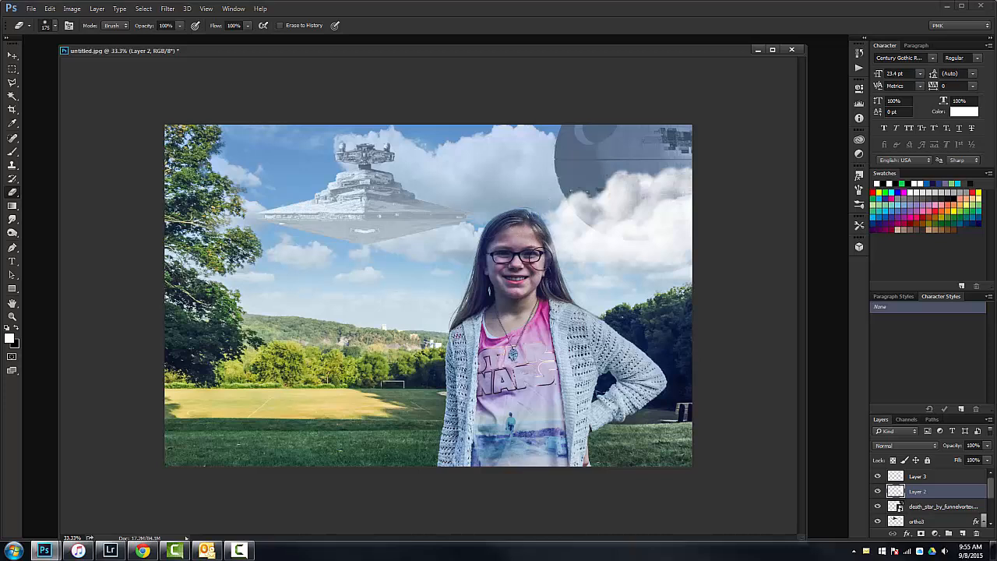
{"action": "left_click", "coordinate": [935, 476]}
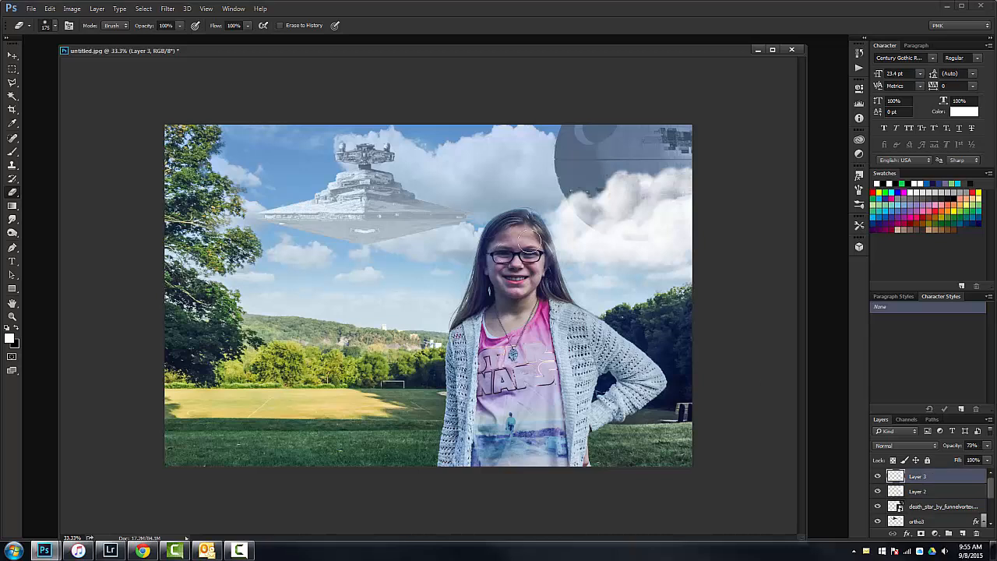